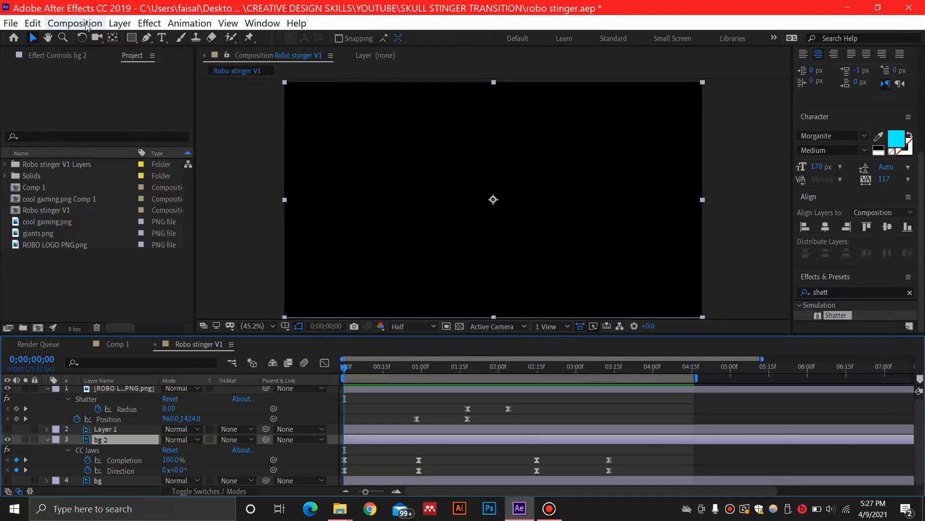
Step: Create a new 1920 x 1080 composition at 30 frames per second, seven seconds long
click(75, 24)
click(143, 41)
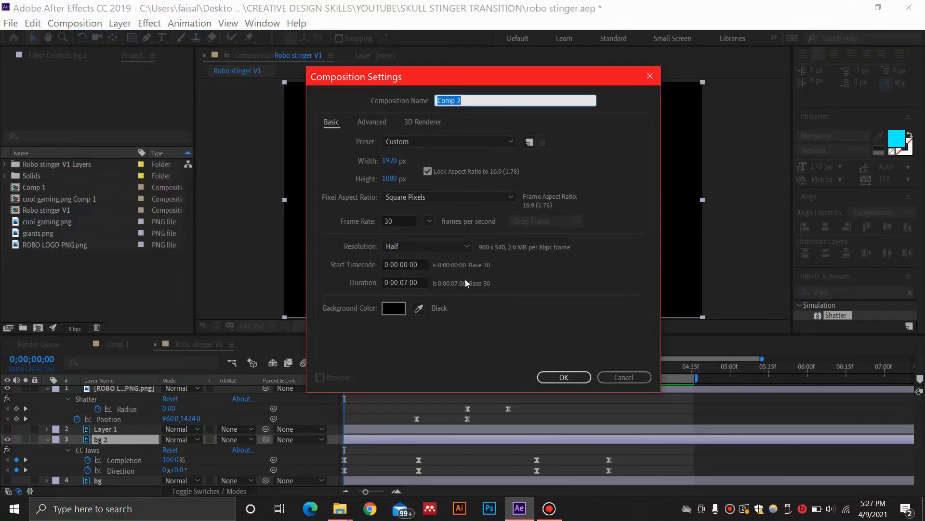
click(563, 377)
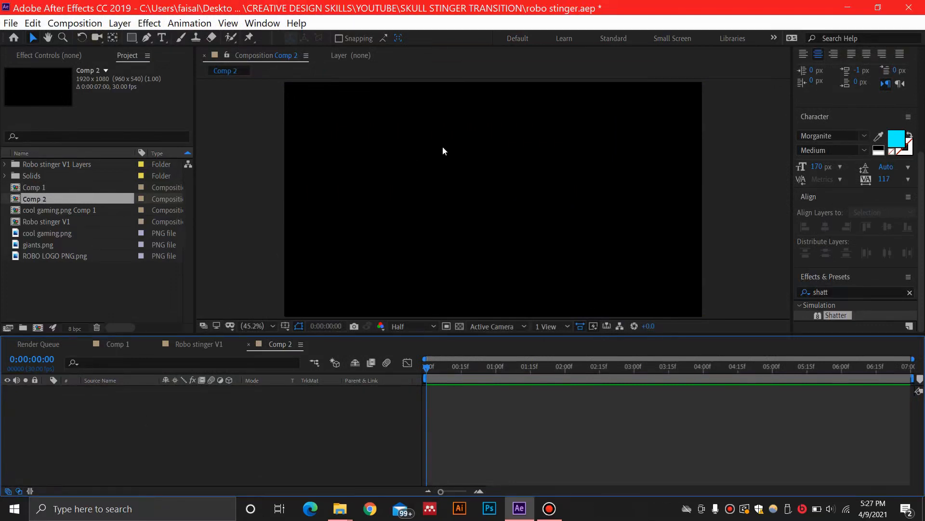
Step: Add a deep red 1920 x 1080 solid layer to the empty composition
right_click(147, 413)
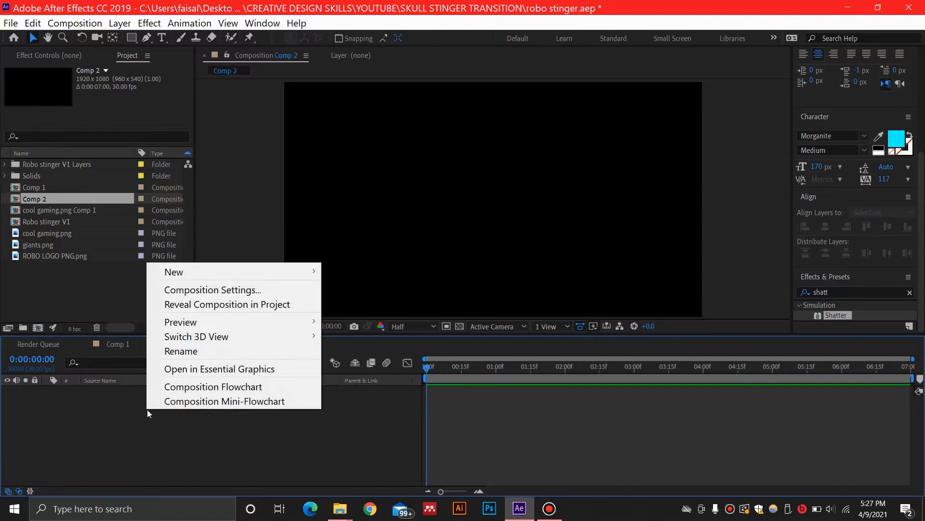
mouse_move(266, 270)
click(343, 285)
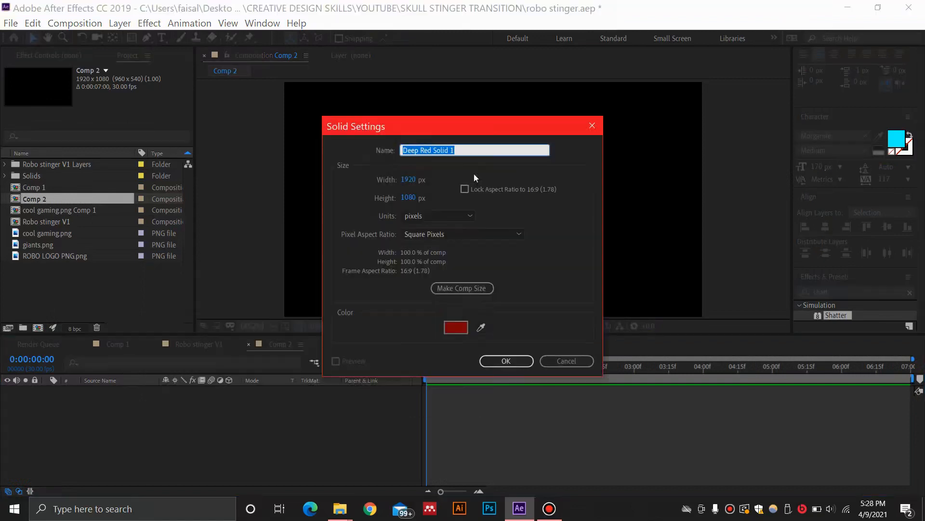
click(506, 361)
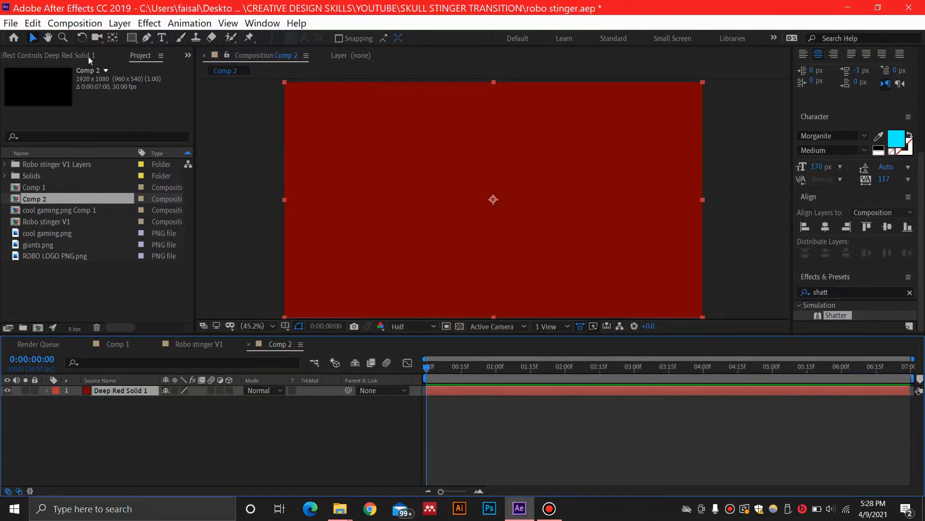
Step: Apply a Gradient Overlay layer style to the red solid
click(119, 23)
mouse_move(289, 384)
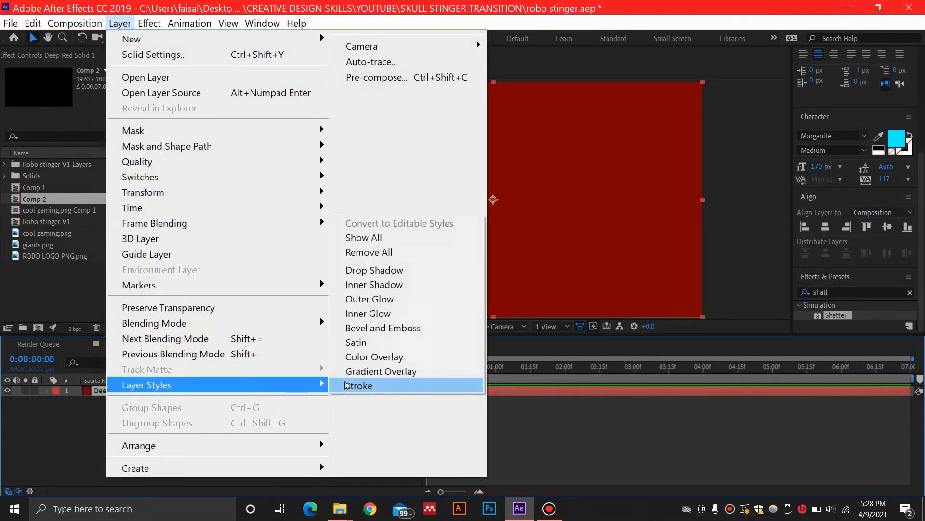
click(371, 372)
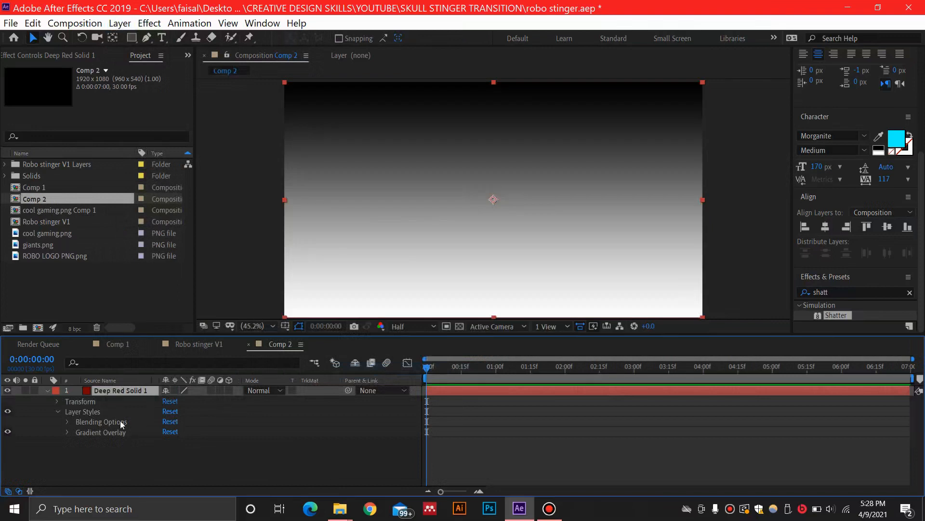
Step: Edit the overlay's gradient colors and set the starting color stop to bright cyan 00FFF0
click(67, 431)
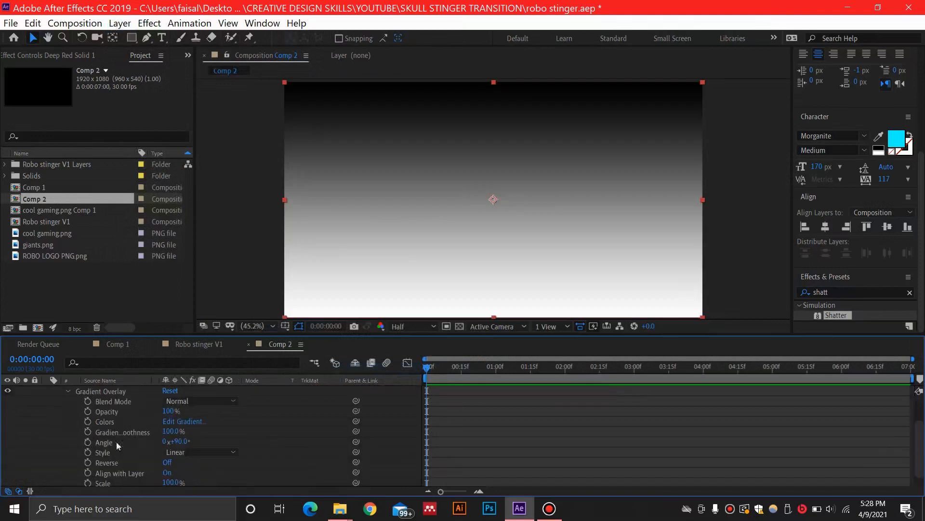
click(184, 421)
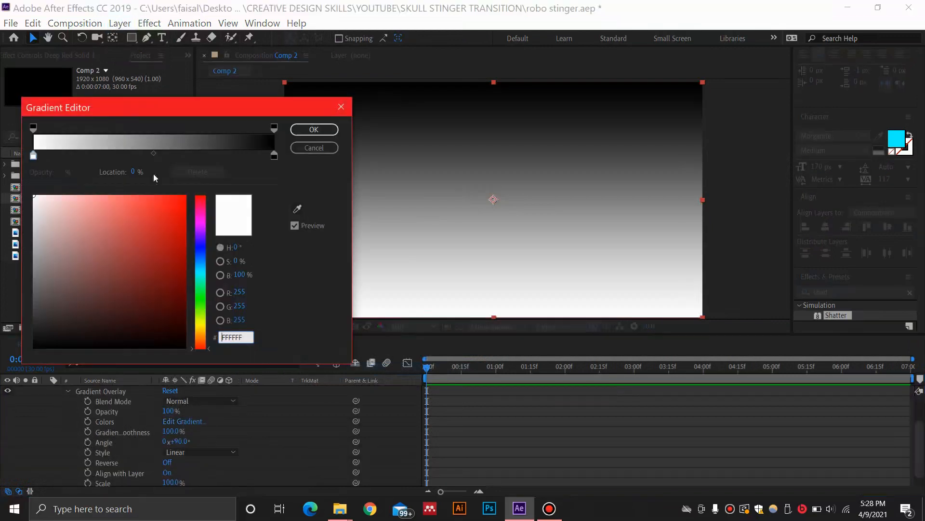
click(204, 274)
drag(159, 252, 204, 192)
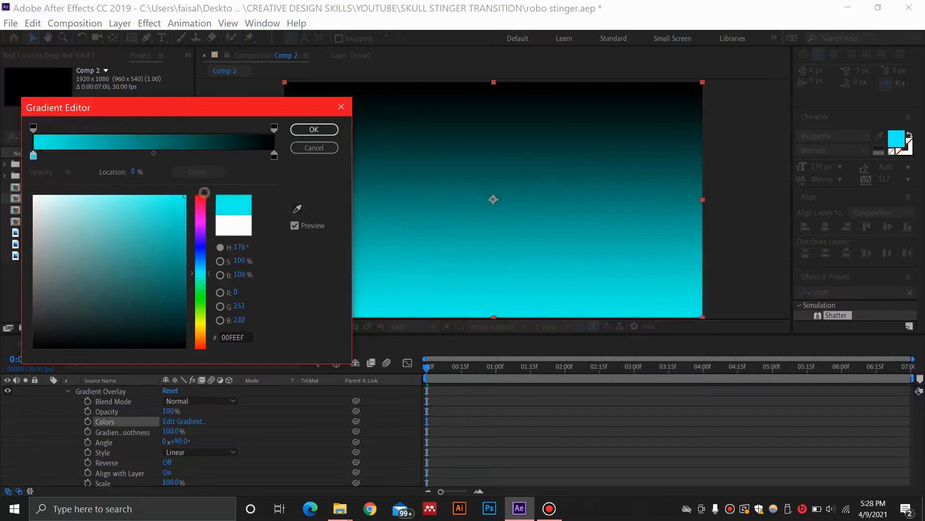
Step: Add a middle color stop at about 50% of the gradient and make it dark teal 002321
click(275, 156)
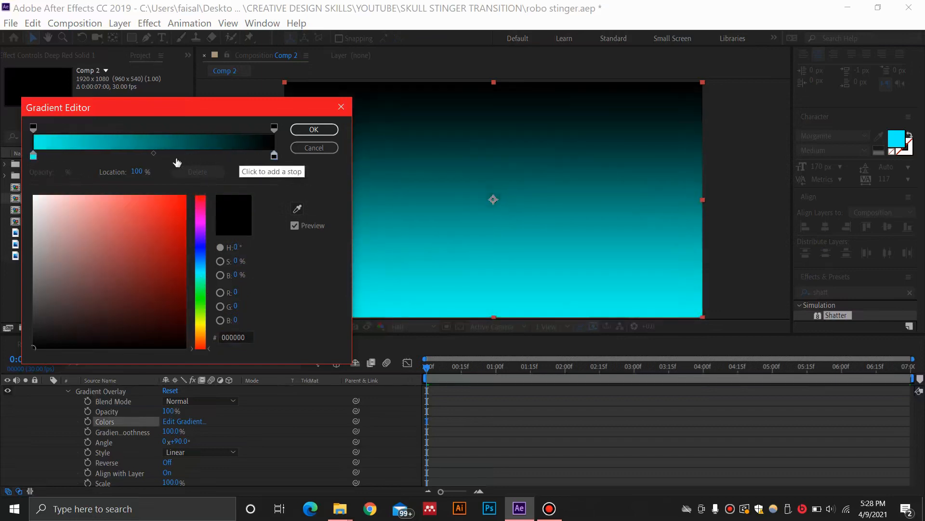
drag(162, 155, 155, 160)
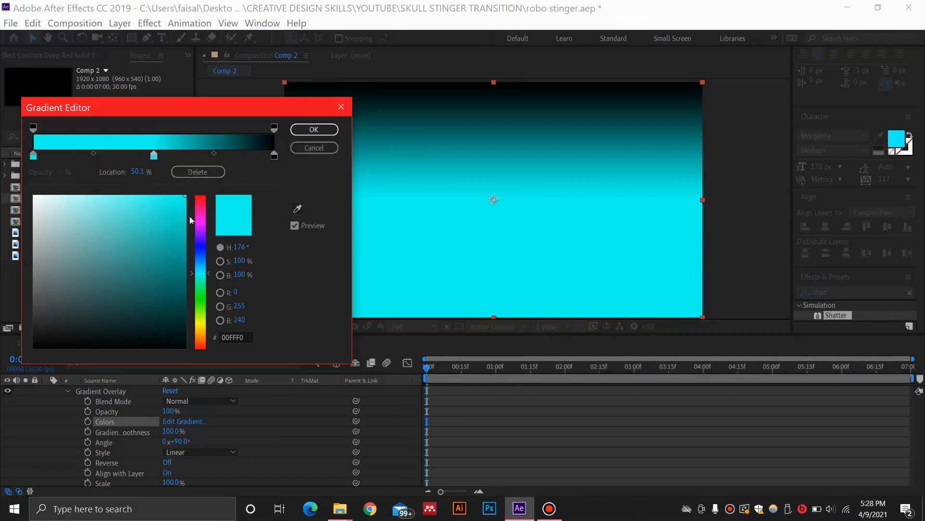
drag(185, 227, 205, 327)
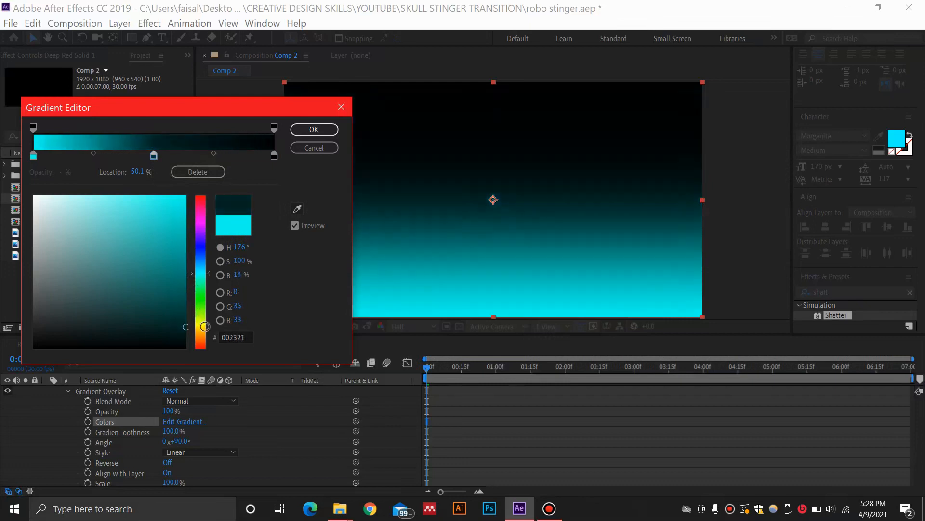
Step: Set the gradient's end stop to cyan 00F2E4, accept the gradient and collapse the solid's properties
click(274, 159)
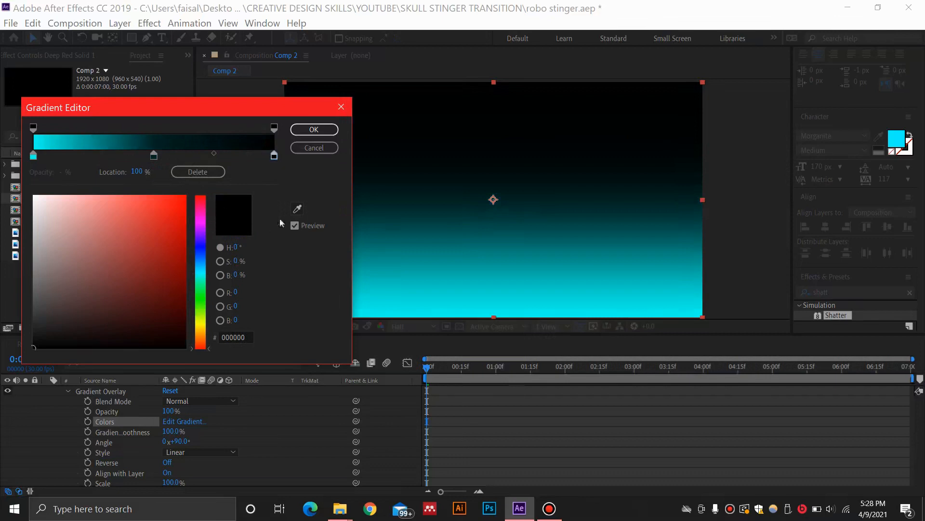
click(42, 146)
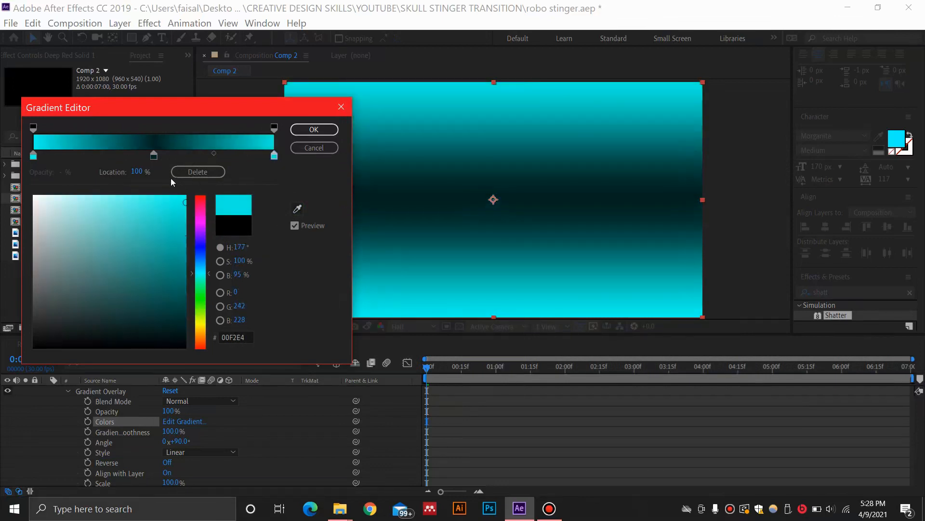
click(314, 130)
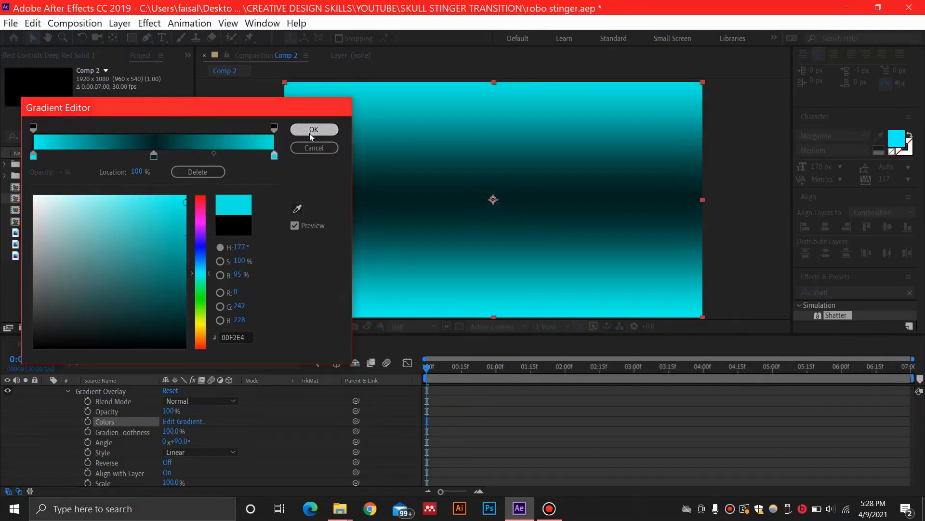
scroll(137, 421, up, 3)
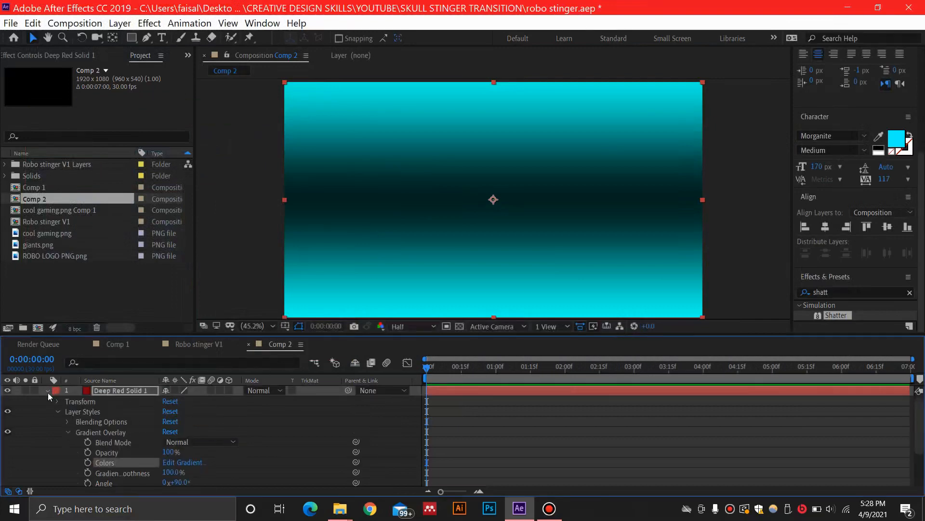
click(48, 390)
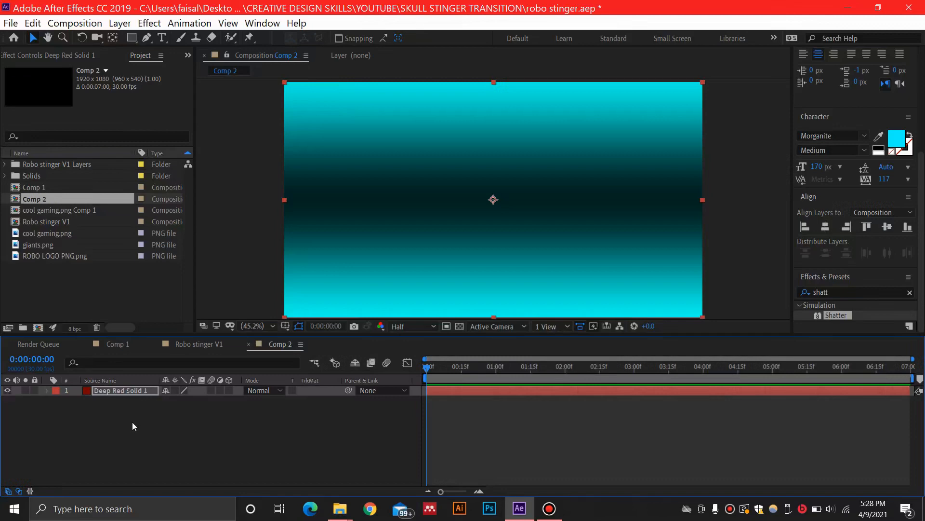
Step: Apply the CC Jaws transition effect to the solid with its shape set to RoboJaw
click(149, 24)
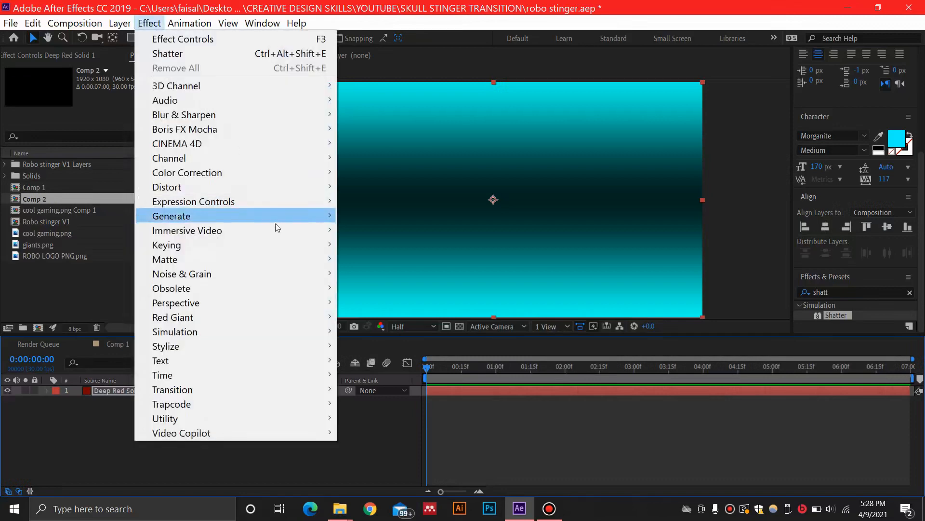
mouse_move(290, 399)
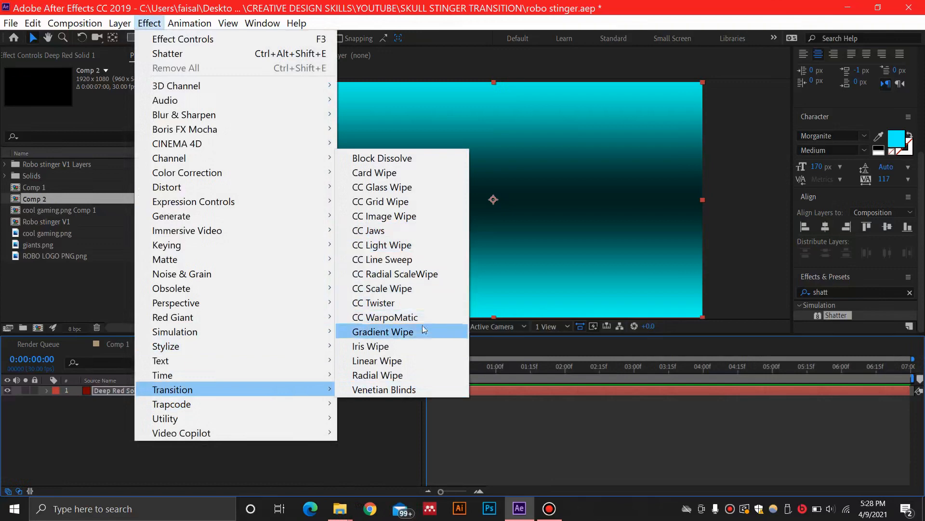
click(418, 230)
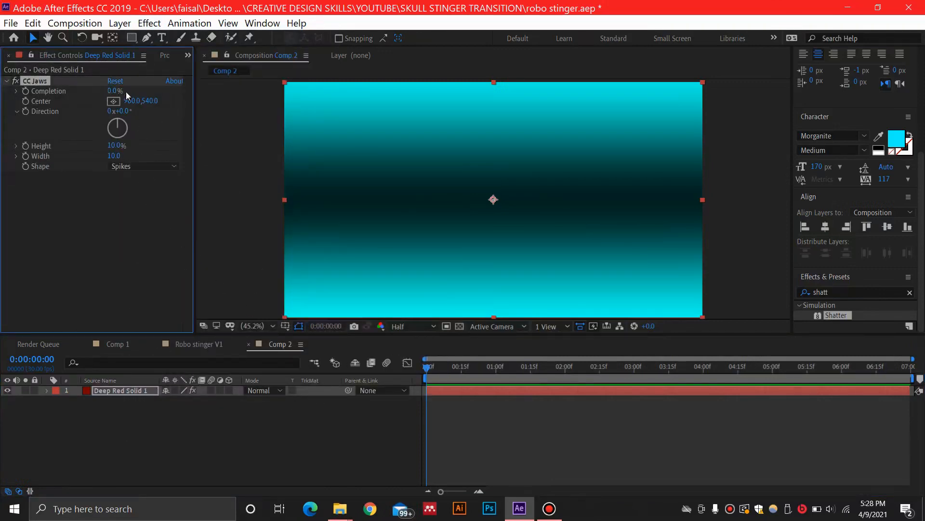
click(144, 165)
click(131, 192)
Step: Keyframe CC Jaws Completion at 0% at 0:00:01:00 and 100% at 0:00:00:00, and keyframe Direction at 0° at the start
drag(114, 91, 89, 82)
drag(427, 368, 495, 376)
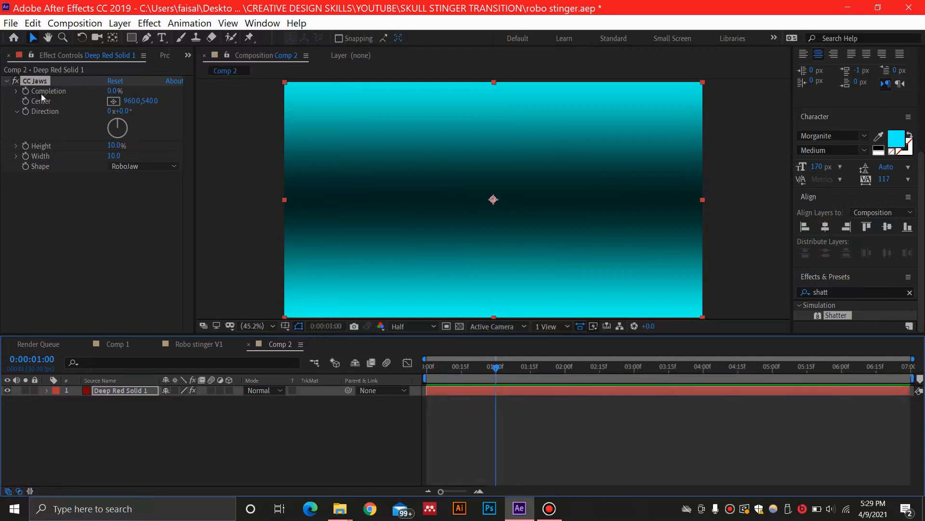
click(25, 91)
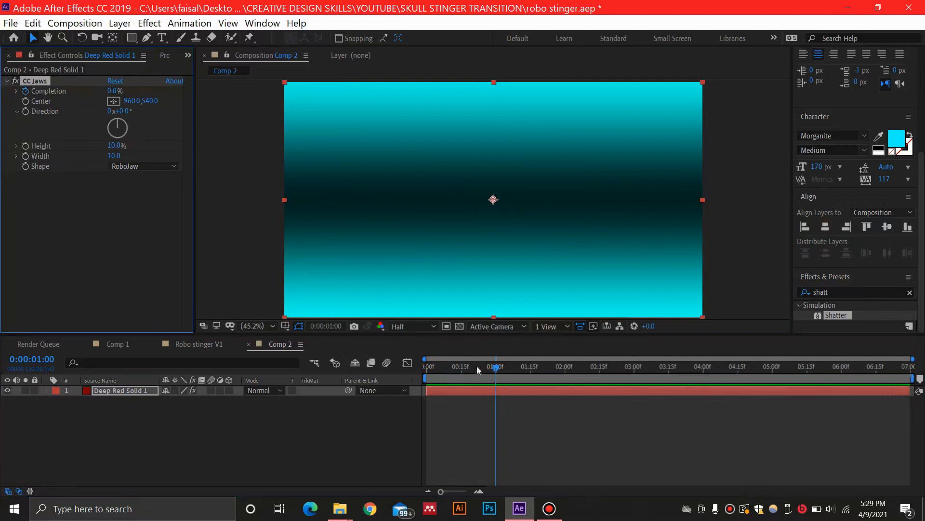
drag(476, 365, 412, 363)
click(114, 91)
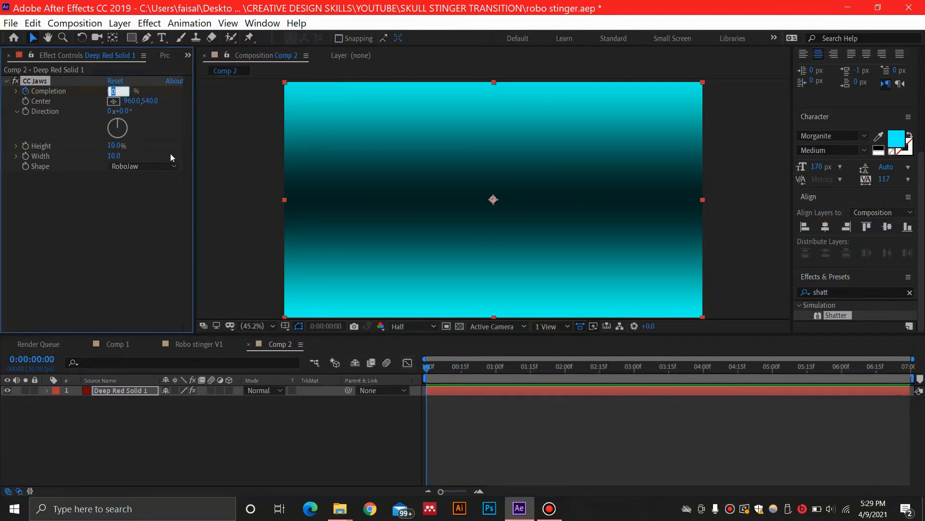
text(100)
key(Return)
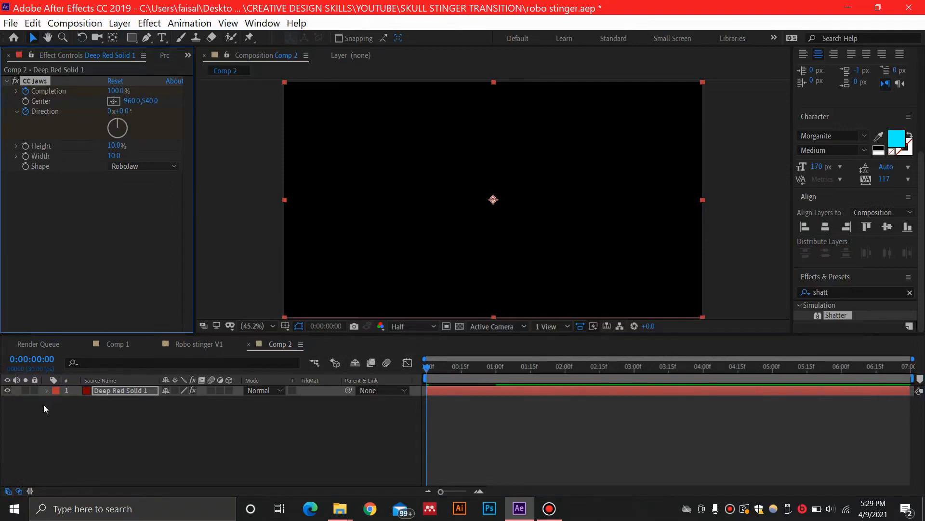
Step: Reveal the solid's keyframes and set CC Jaws Direction to 45° at the one-second Completion keyframe
key(u)
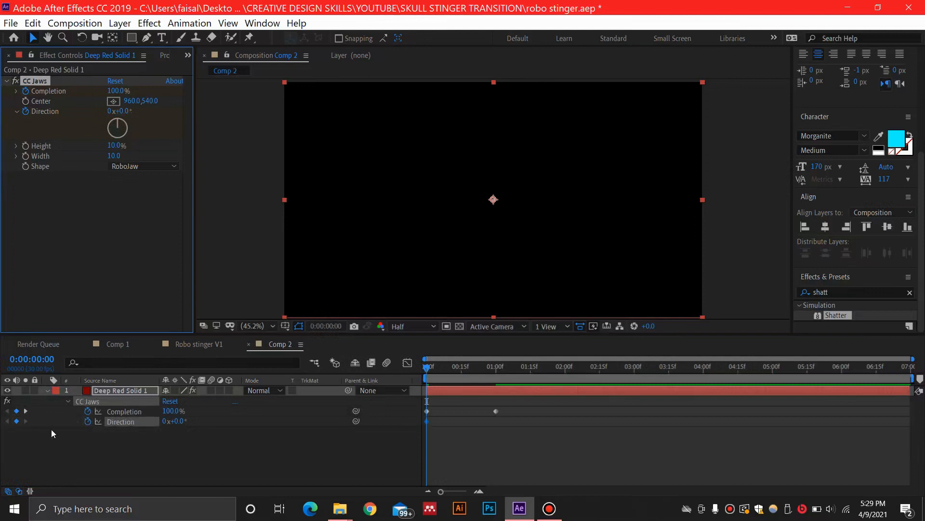
click(27, 412)
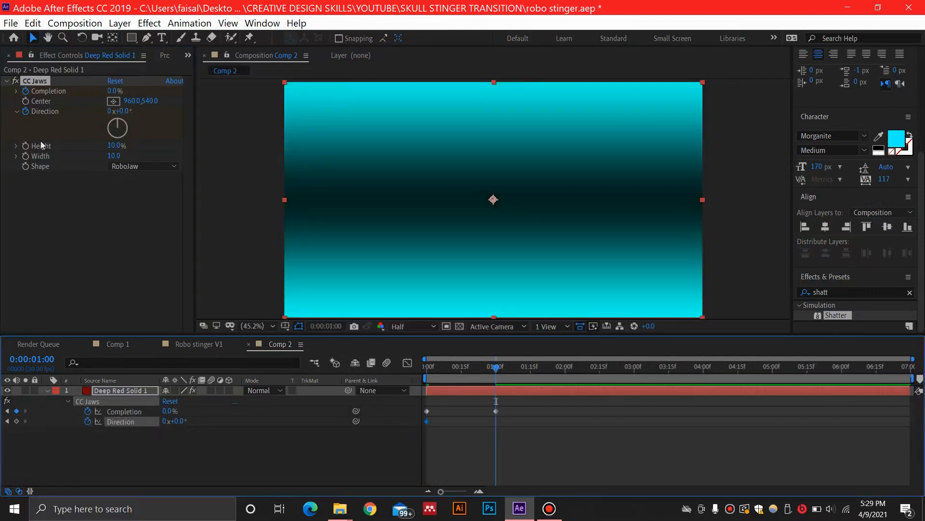
click(124, 111)
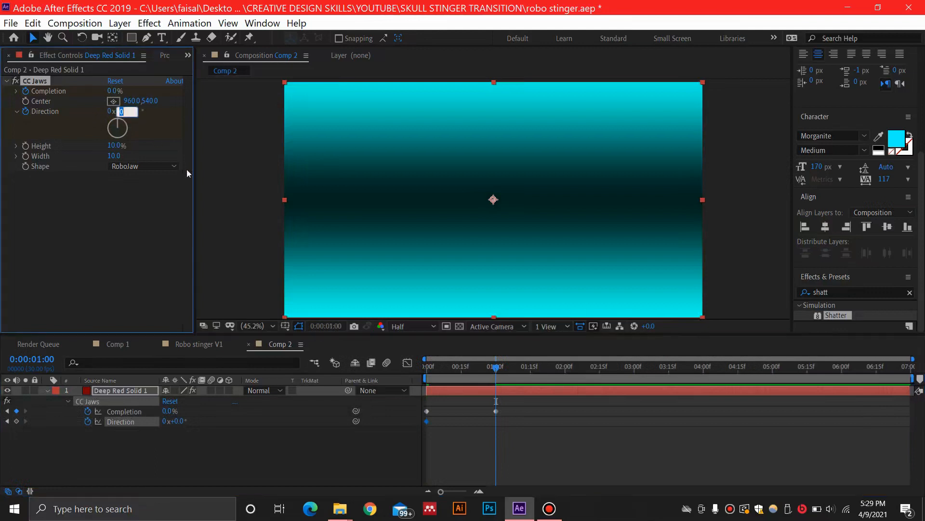
text(45)
key(Return)
Step: Add hold keyframes for CC Jaws Completion and Direction at 0:00:03:16, keeping their current values
drag(492, 368, 412, 371)
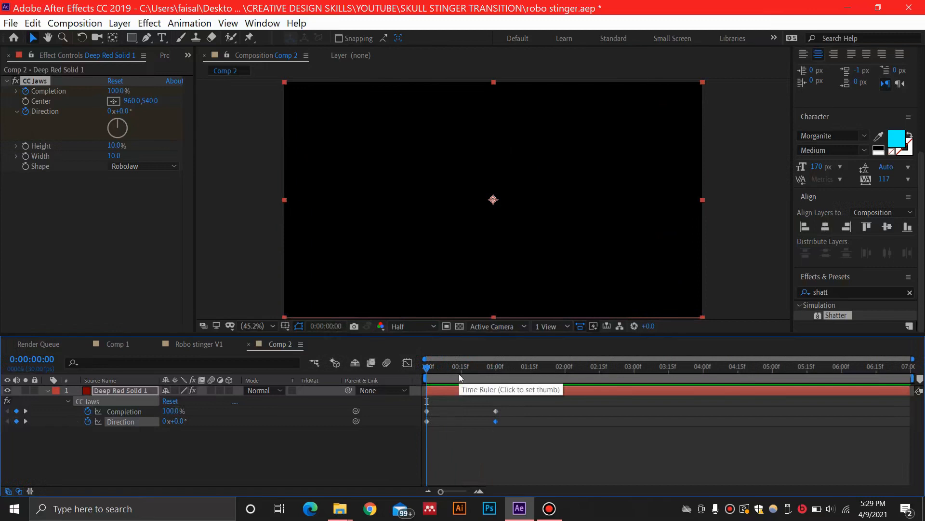
drag(439, 367, 671, 393)
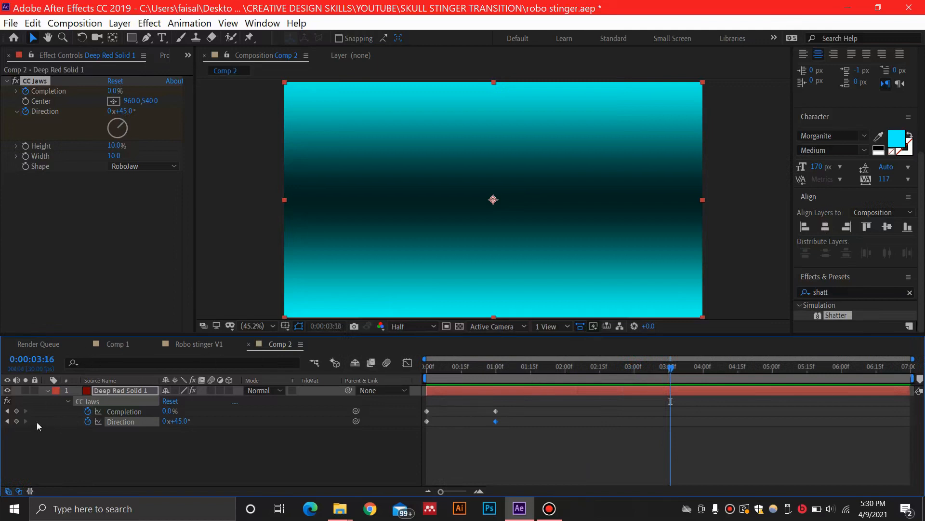
click(17, 410)
click(17, 421)
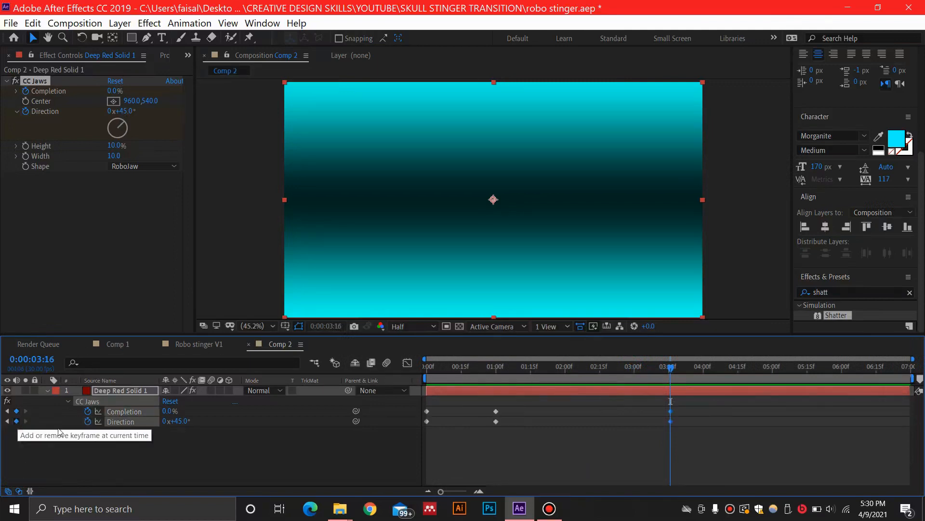
Step: Set CC Jaws Completion to 100% at 0:00:04:15, check the opening motion and return to that keyframe
click(578, 368)
drag(557, 368, 737, 376)
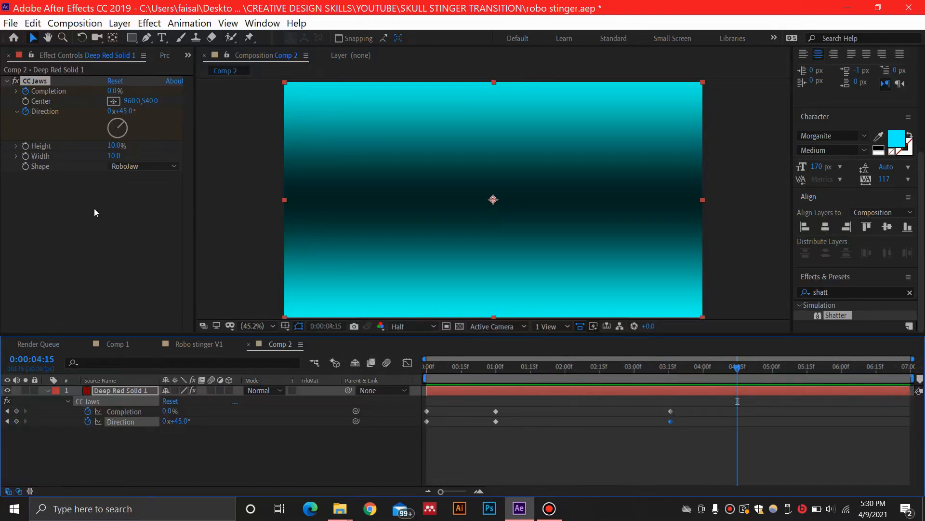
click(113, 92)
text(100)
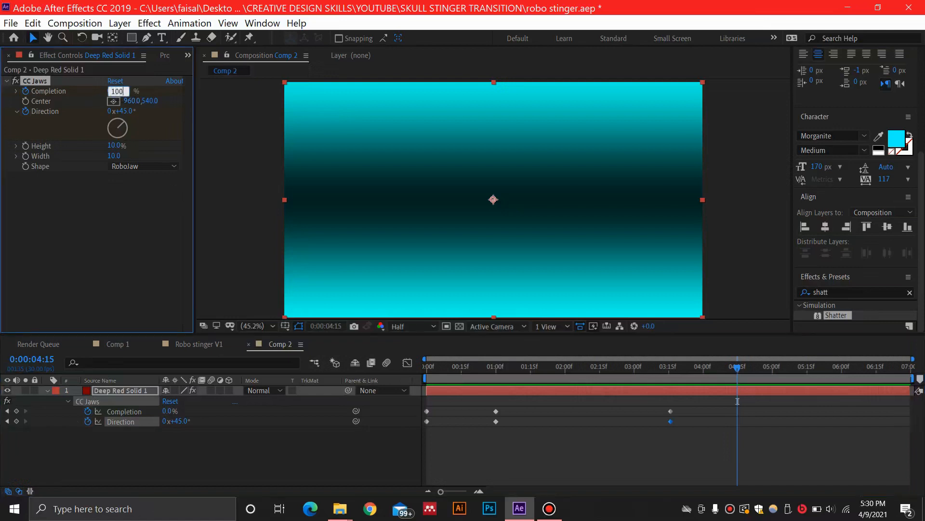
key(Return)
mouse_move(731, 369)
mouse_down()
mouse_move(699, 368)
mouse_move(714, 368)
mouse_up()
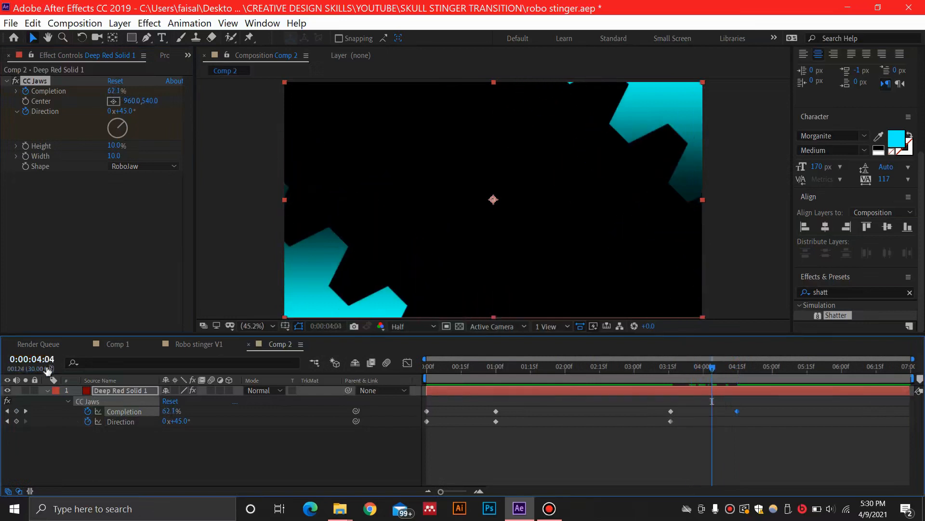
click(25, 411)
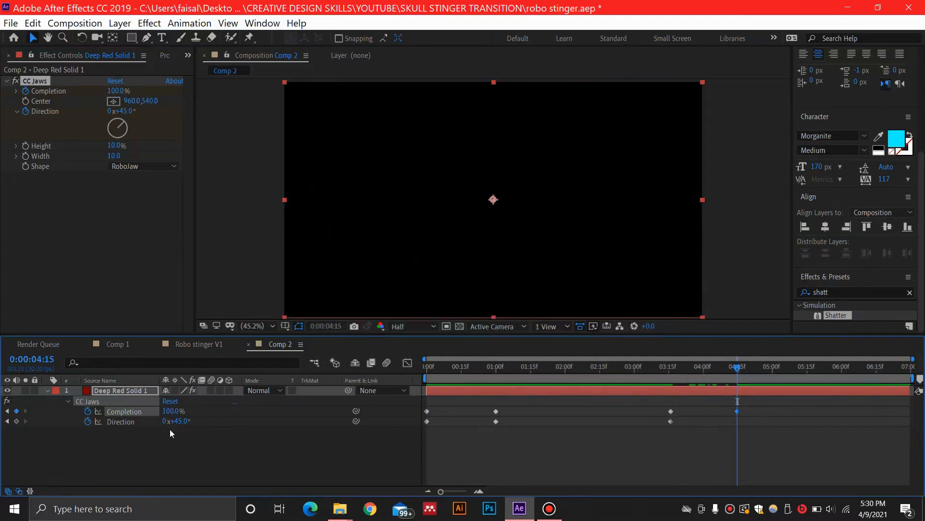
Step: Set CC Jaws Direction to 0° at 0:00:04:15 and preview the whole jaw animation from the start
click(124, 110)
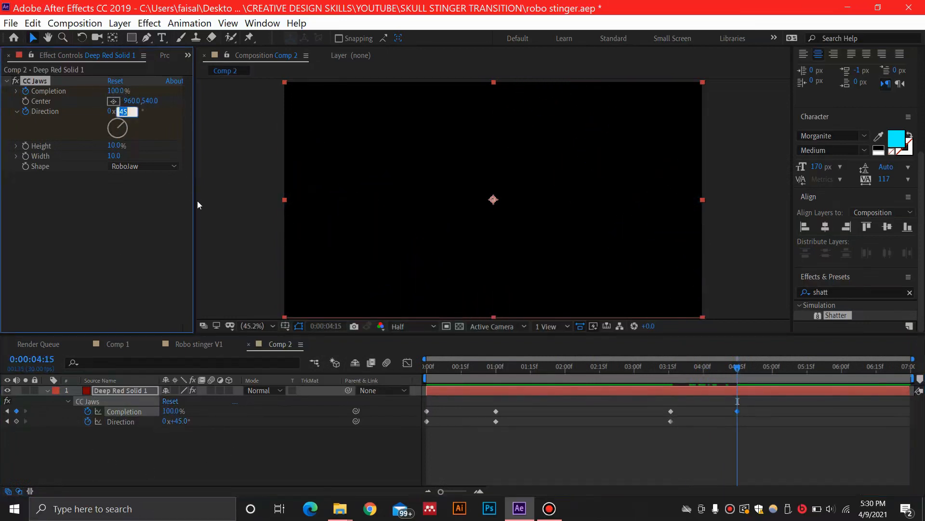
text(0)
key(Return)
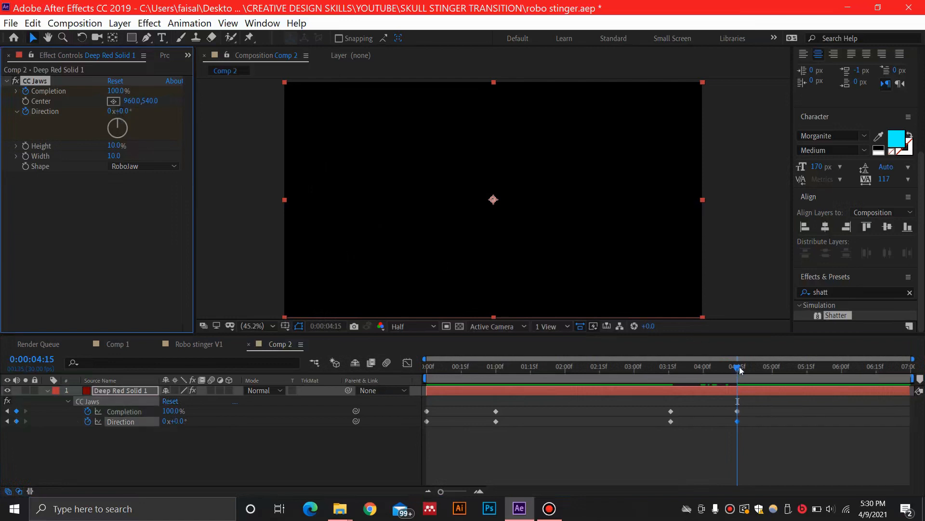
drag(741, 369, 346, 378)
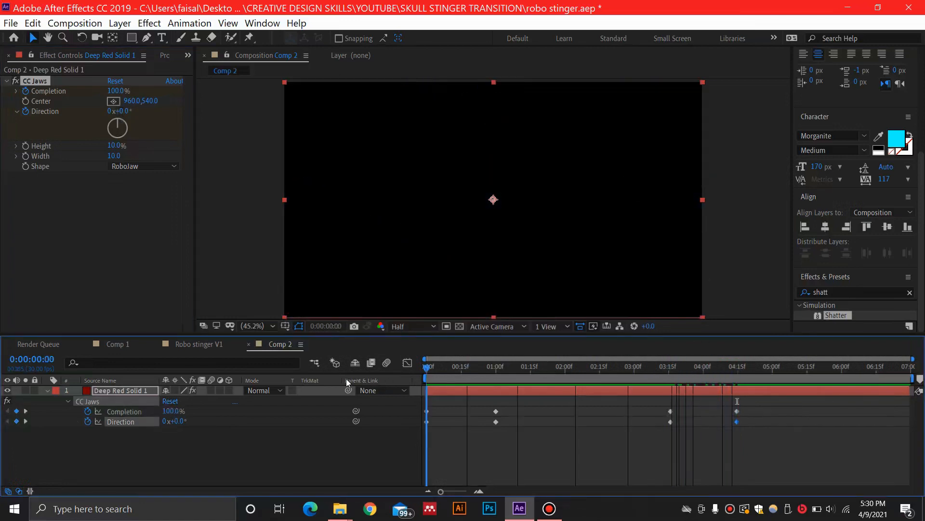
drag(424, 369, 741, 391)
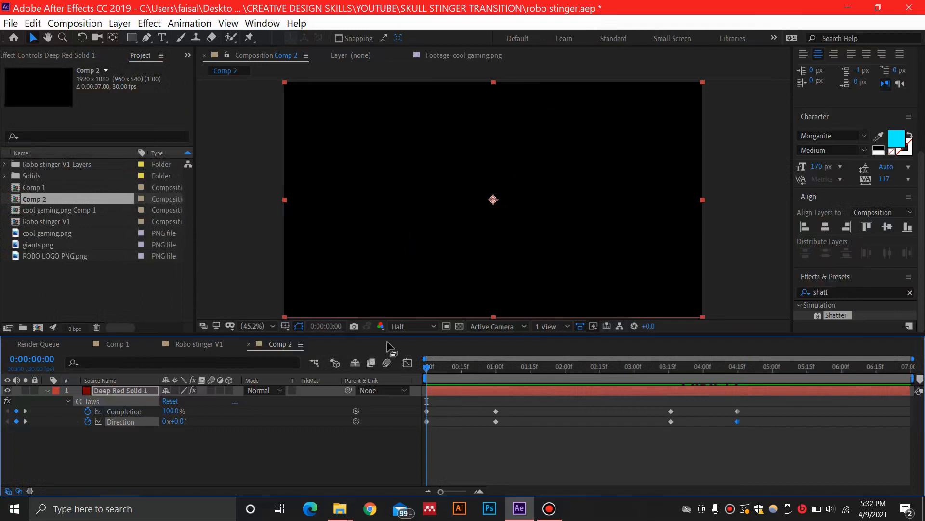
Step: Apply Easy Ease to all CC Jaws Completion and Direction keyframes on the solid and return to the start
mouse_move(426, 369)
mouse_down()
mouse_move(469, 367)
mouse_move(426, 369)
mouse_up()
click(730, 412)
drag(758, 400, 415, 432)
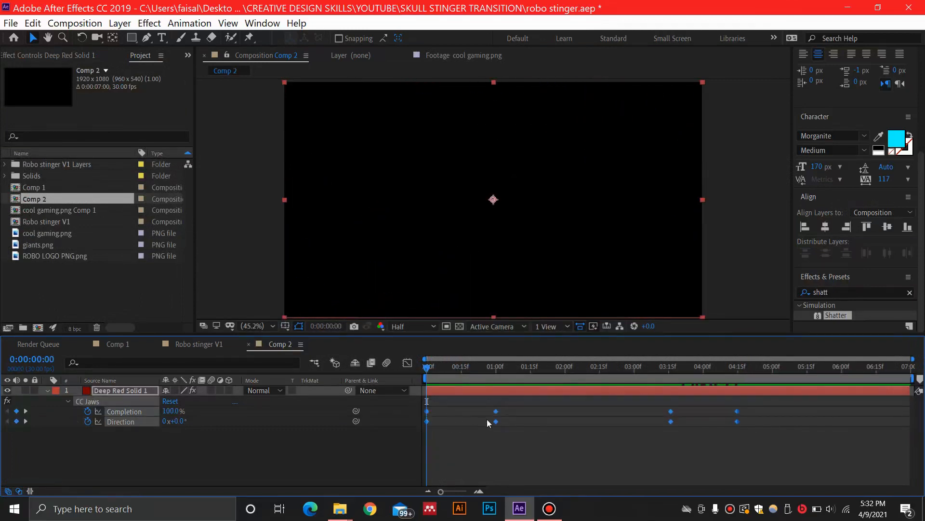
right_click(495, 421)
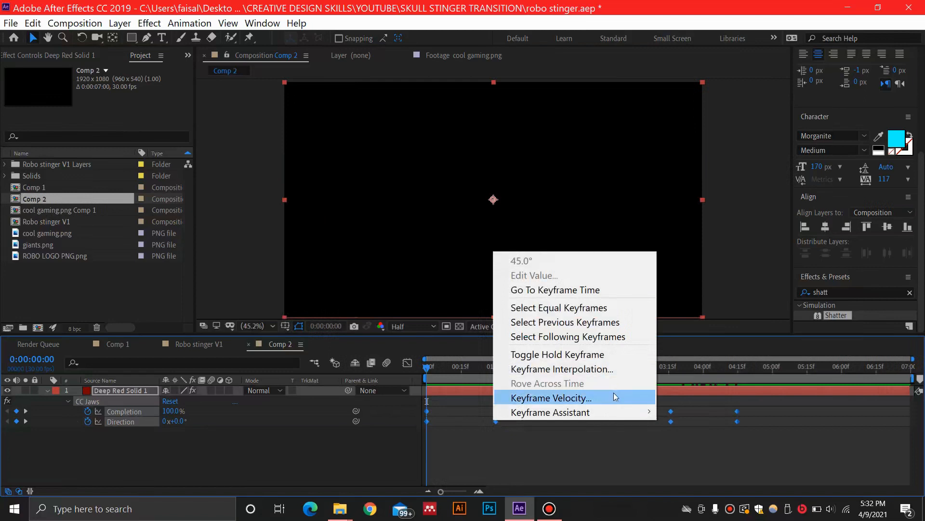
mouse_move(611, 411)
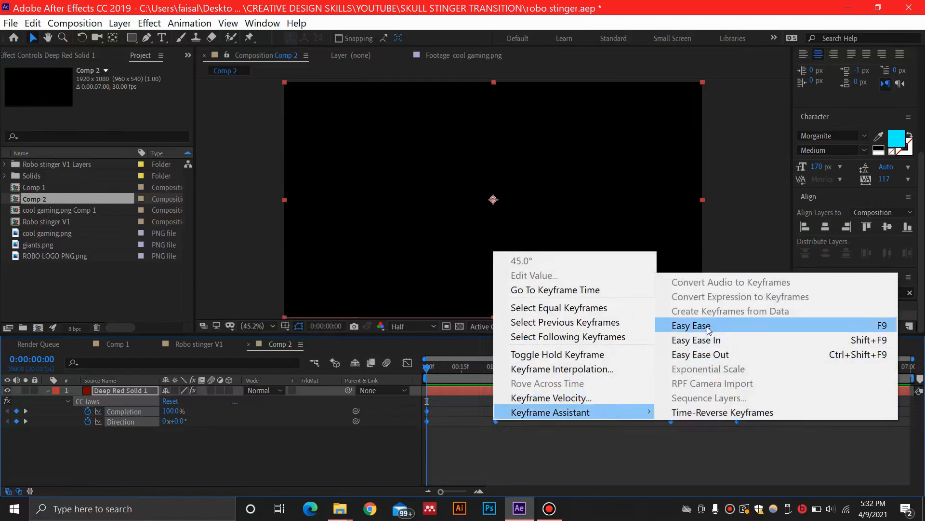
click(689, 325)
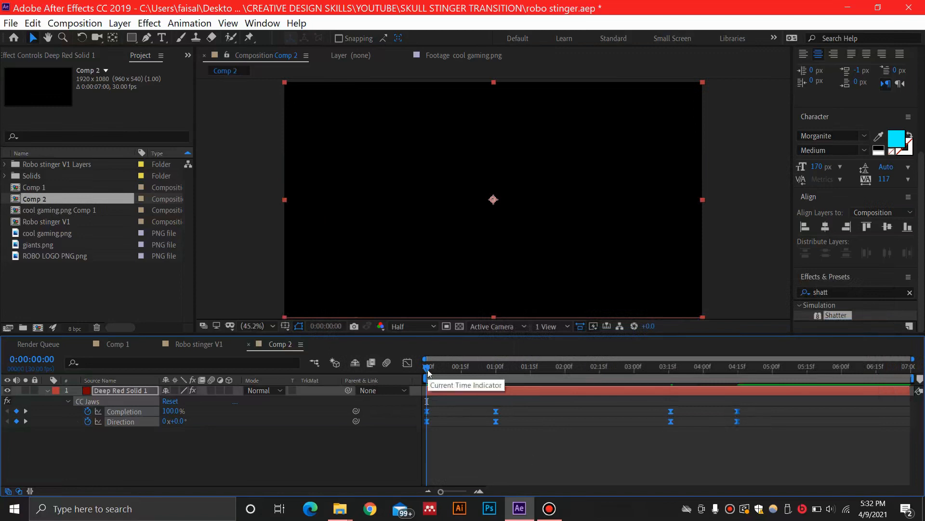
mouse_move(427, 368)
mouse_down()
mouse_move(465, 369)
mouse_move(417, 373)
mouse_up()
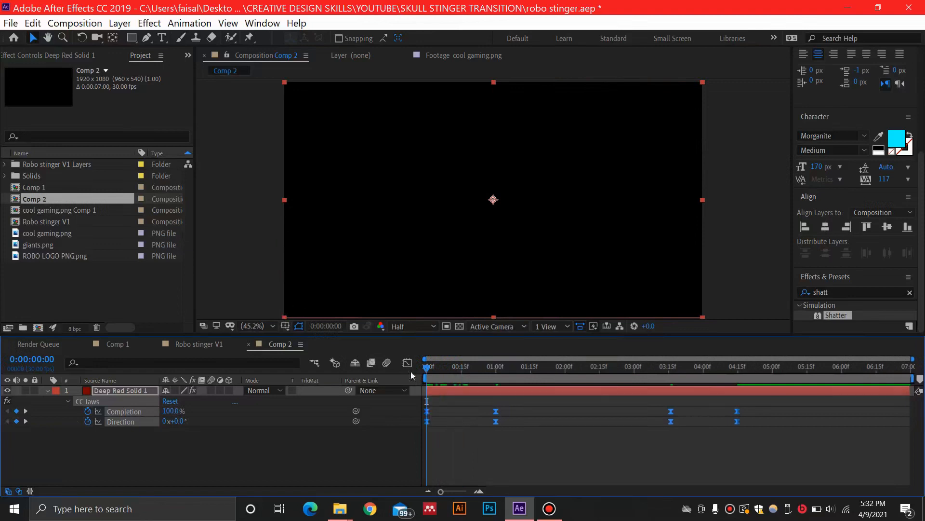
click(140, 56)
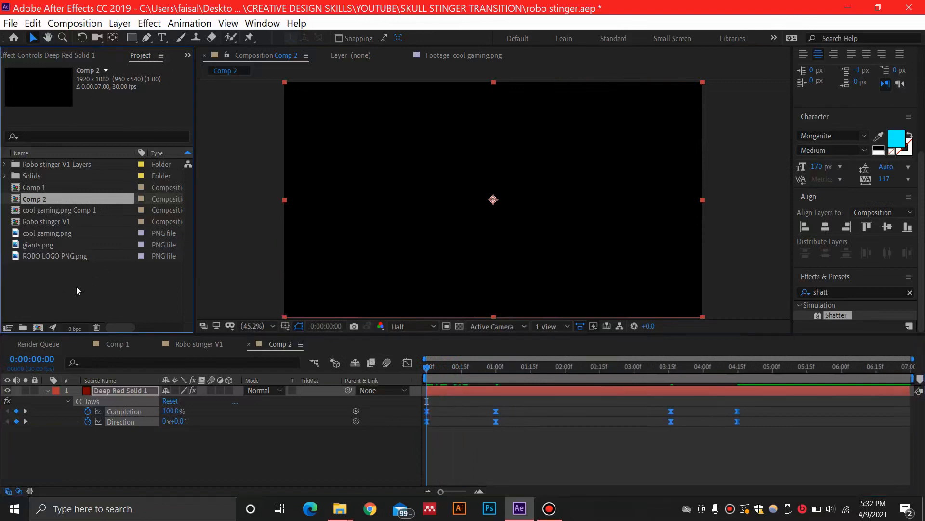
right_click(51, 280)
mouse_move(187, 346)
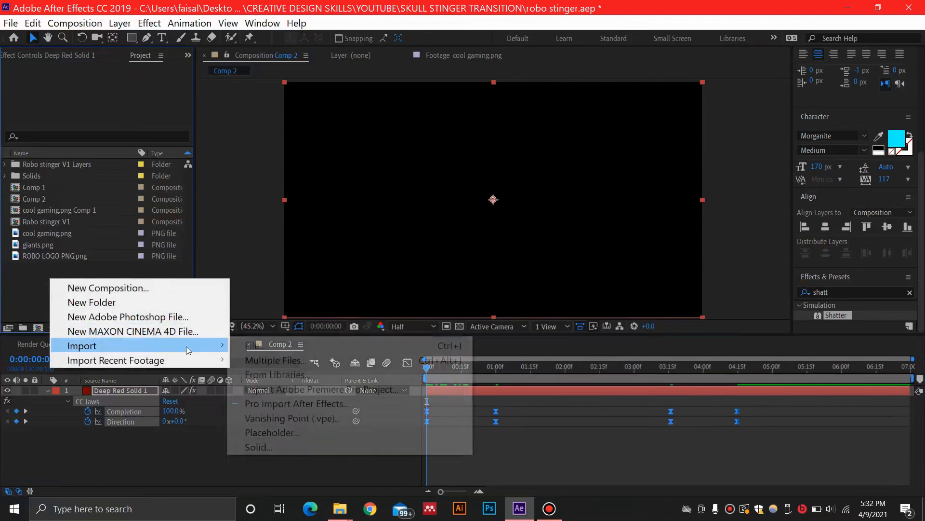
click(245, 346)
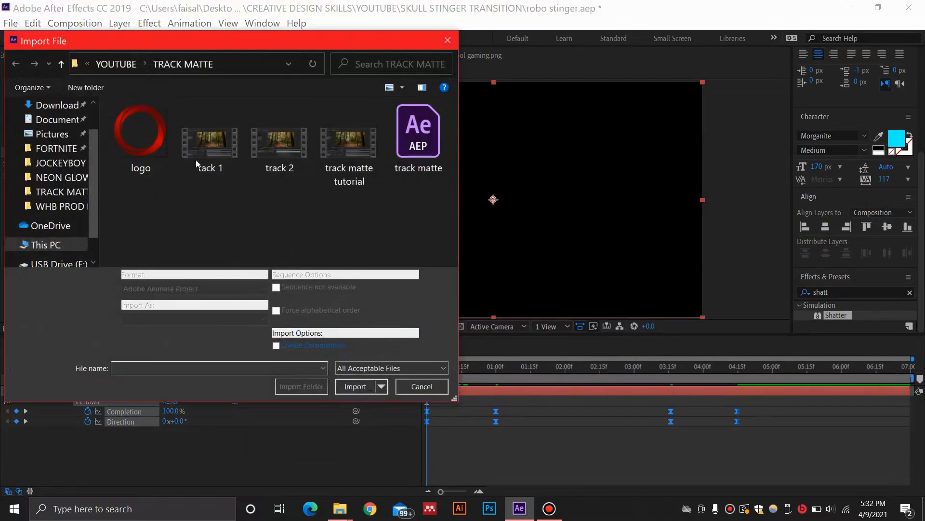
click(447, 40)
Step: Examine the ROBO LOGO PNG.png and cool gaming.png footage to compare the logo's size within each image's frame
click(61, 233)
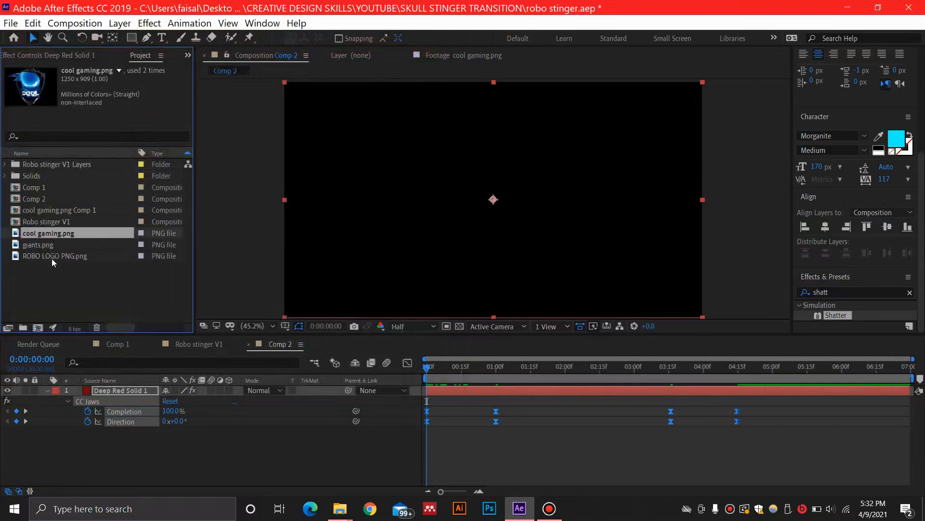
click(51, 257)
click(56, 233)
click(17, 260)
double_click(17, 259)
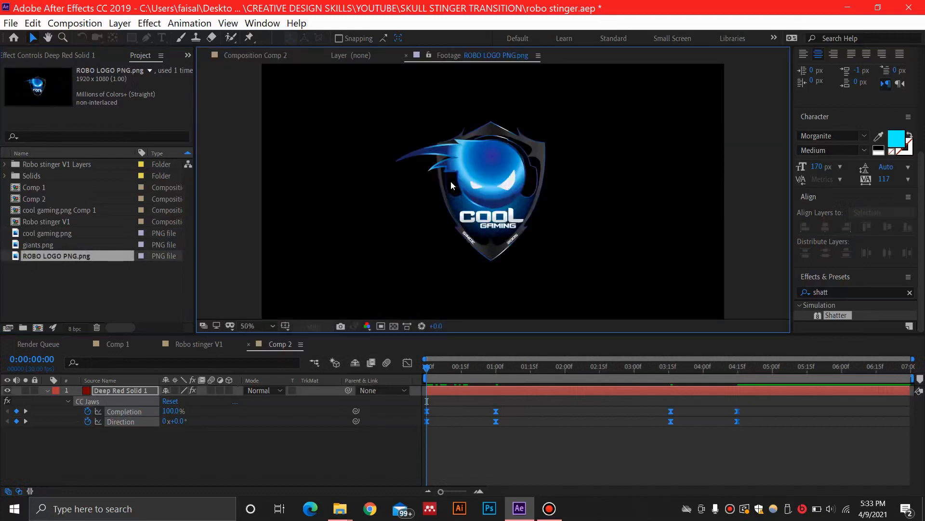
scroll(450, 185, down, 2)
scroll(516, 227, up, 2)
click(395, 327)
click(394, 326)
scroll(602, 165, down, 2)
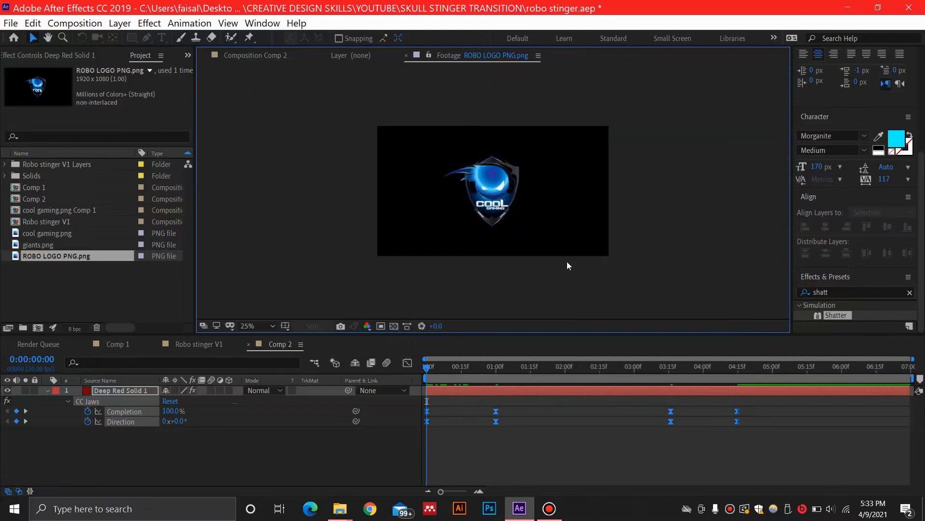
scroll(581, 225, up, 1)
scroll(580, 225, down, 1)
scroll(580, 225, up, 1)
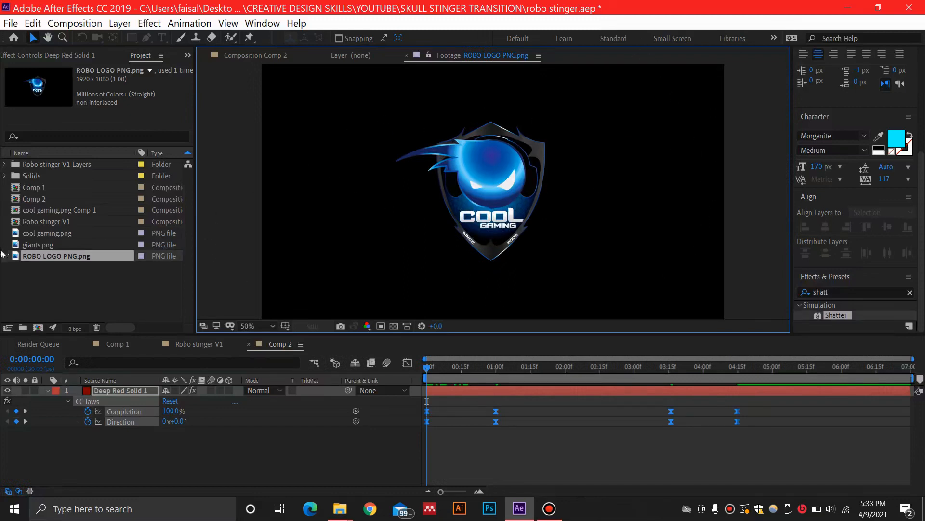
double_click(17, 234)
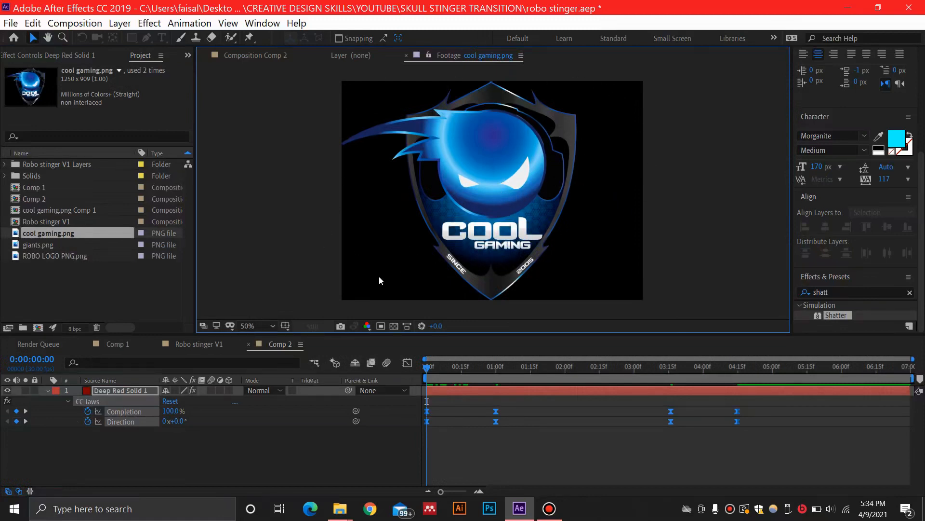
Step: Add ROBO LOGO PNG.png to Comp 2 as a layer above the solid
click(40, 257)
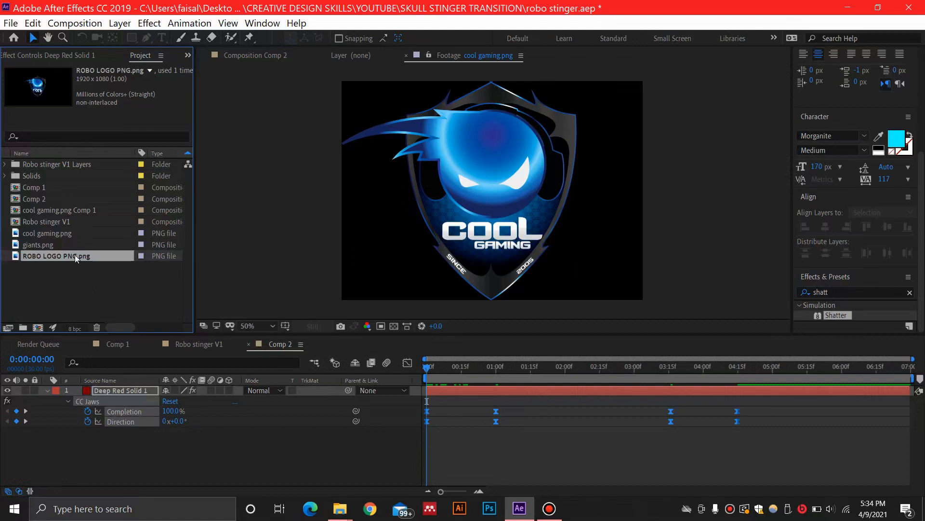
drag(75, 259, 115, 391)
drag(428, 370, 136, 393)
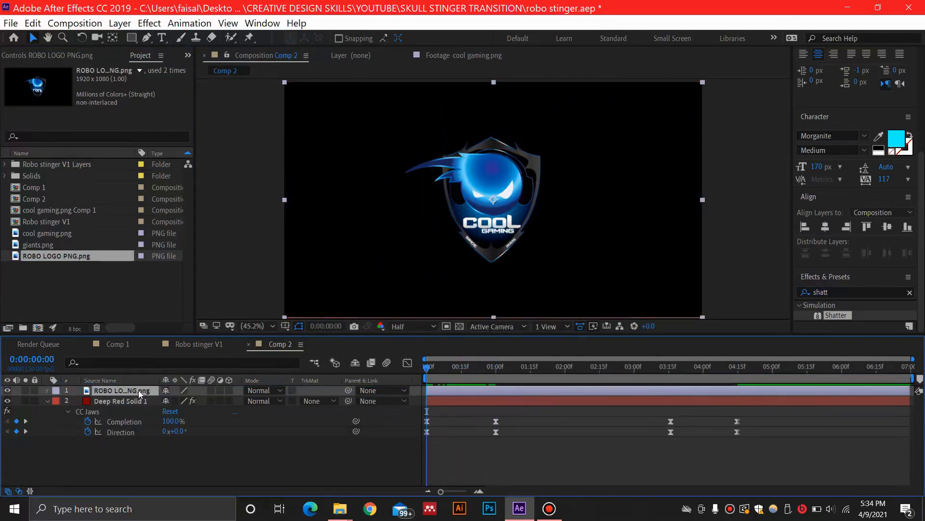
Step: Keyframe the logo's Position at 960, 540 at 0:00:01:15 and below the frame, at about 960, 1465, at 0:00:01:00
key(p)
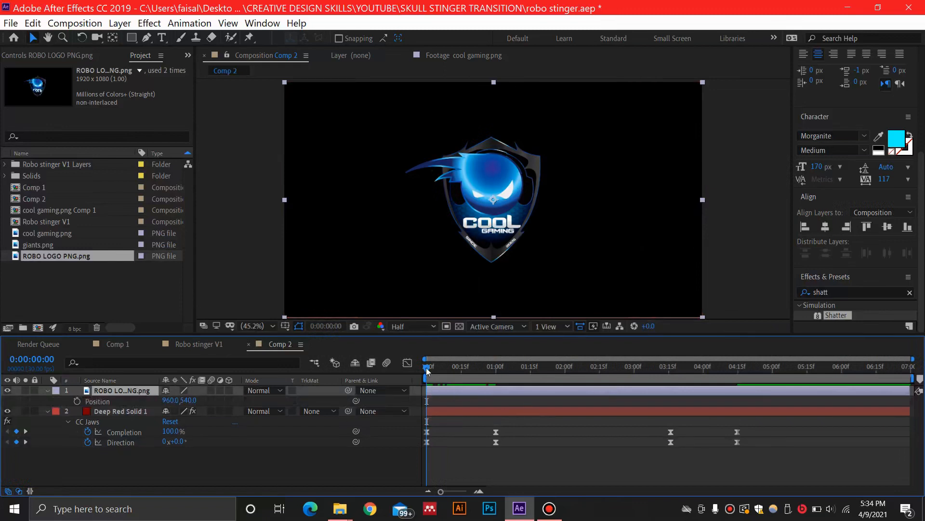
drag(427, 367, 530, 384)
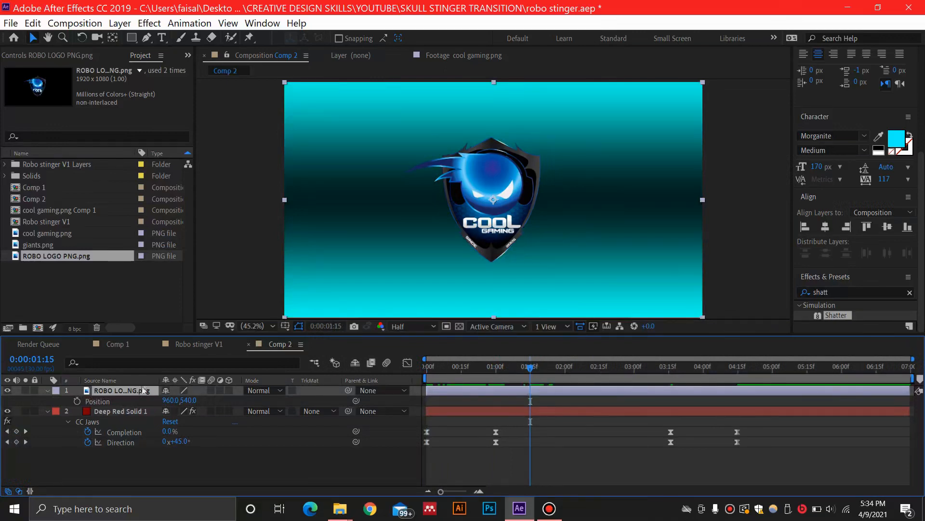
click(77, 402)
click(496, 372)
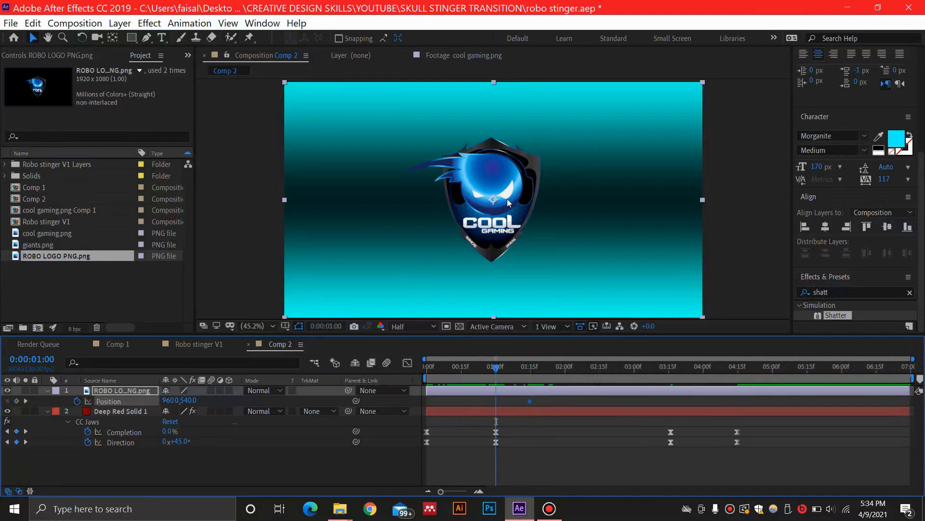
drag(502, 206, 522, 394)
drag(482, 369, 533, 400)
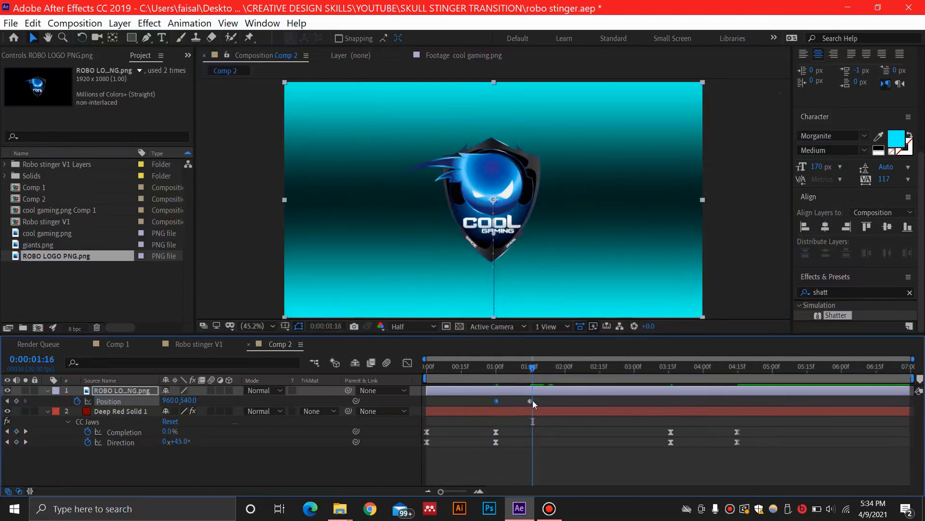
Step: Show the logo's Position animation as a speed graph in the Graph Editor
click(131, 403)
click(407, 362)
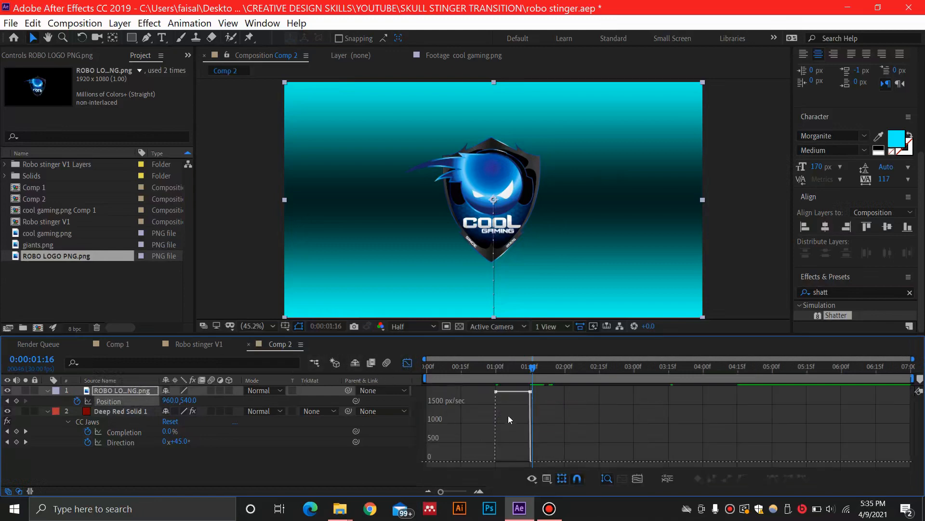
right_click(468, 411)
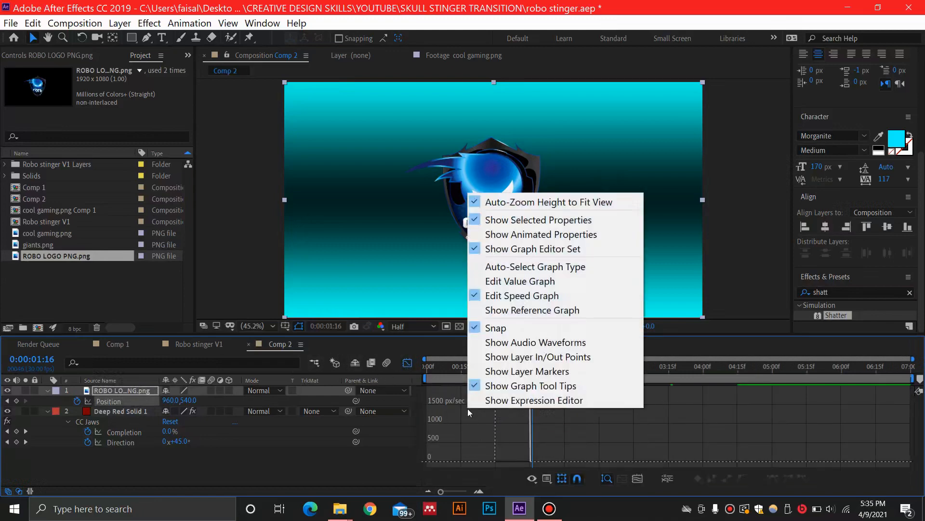
click(547, 296)
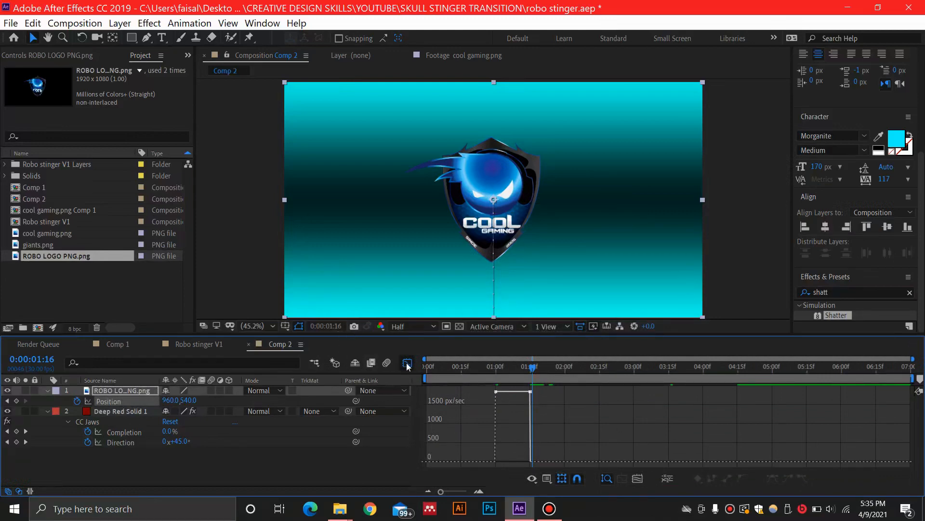
right_click(559, 412)
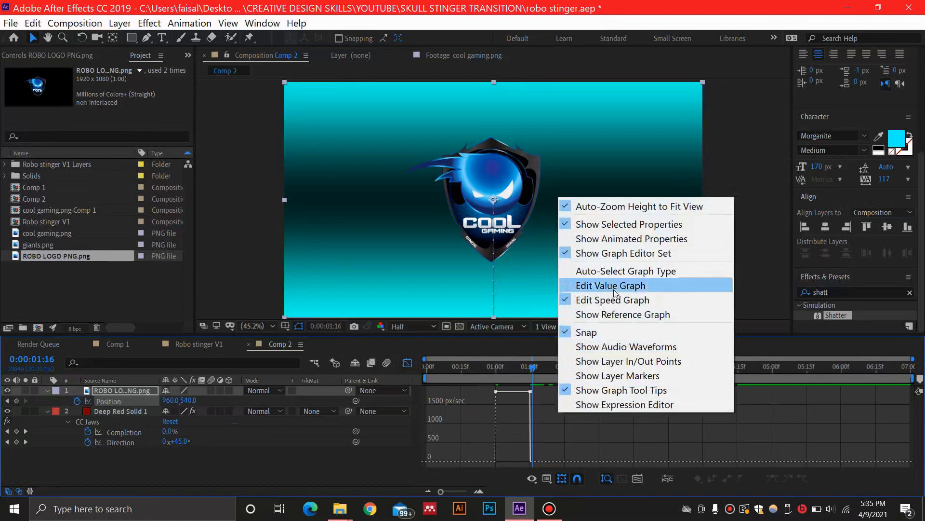
click(505, 402)
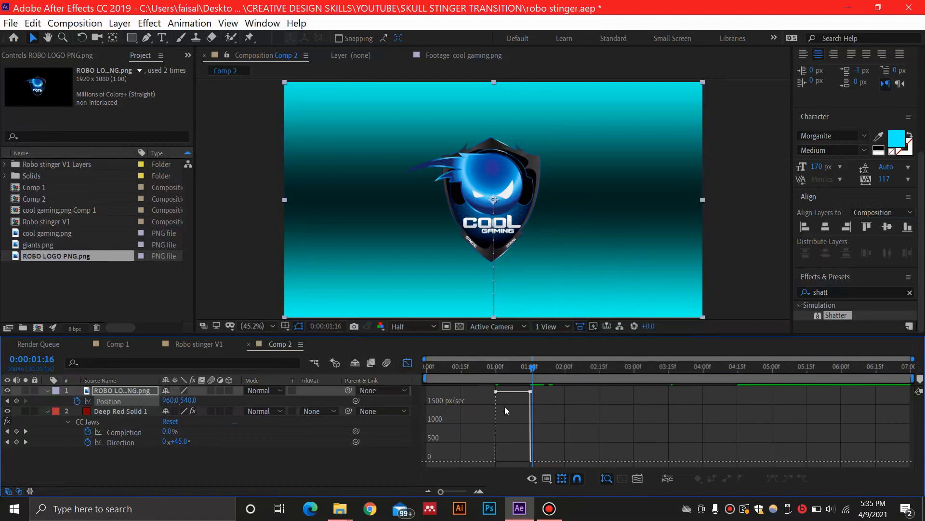
Step: Reshape the Position speed curve to peak right after the first keyframe and ease down to zero at the last
click(510, 391)
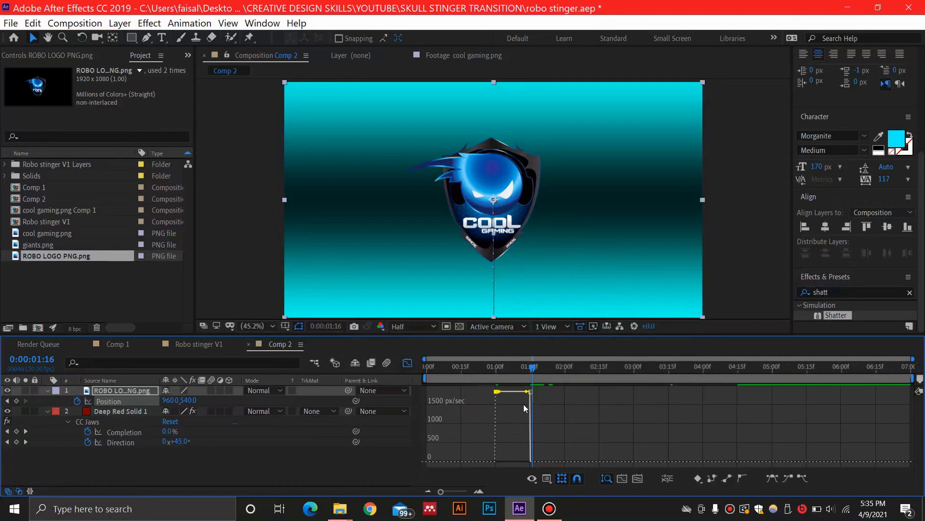
drag(496, 391, 499, 441)
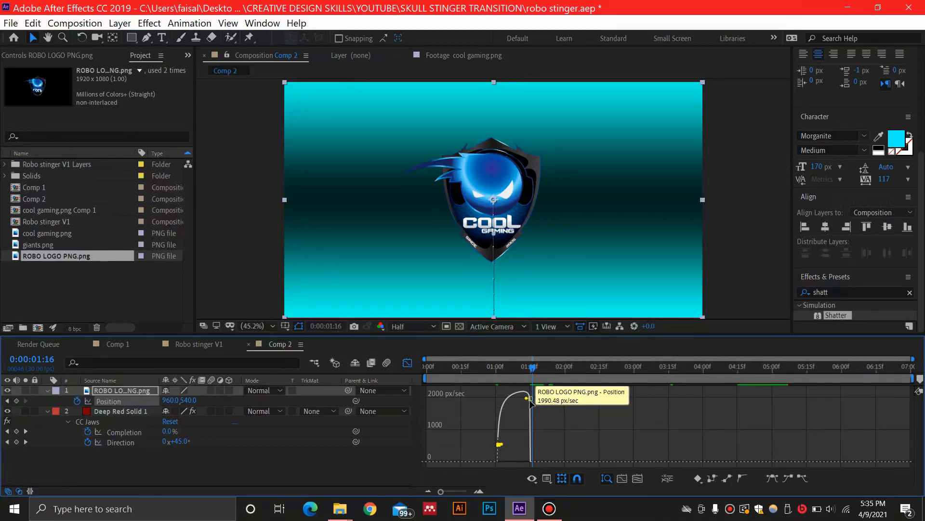
drag(532, 403, 507, 460)
Step: Preview the logo's eased entrance from just before the one-second mark
drag(532, 368, 494, 370)
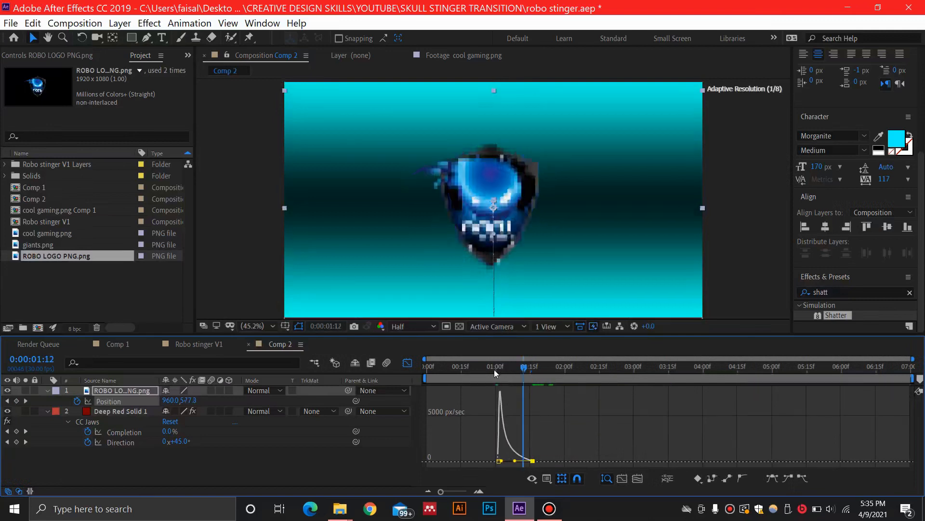
click(485, 371)
key(space)
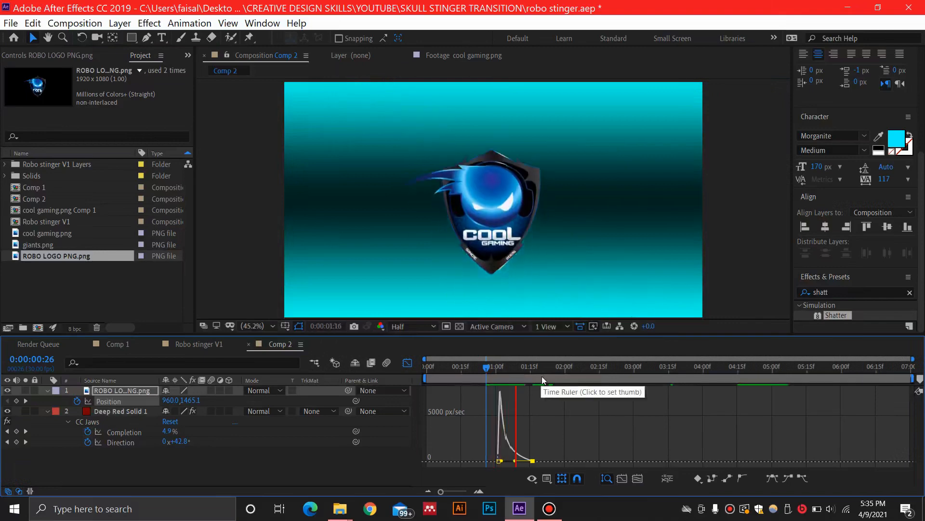
key(space)
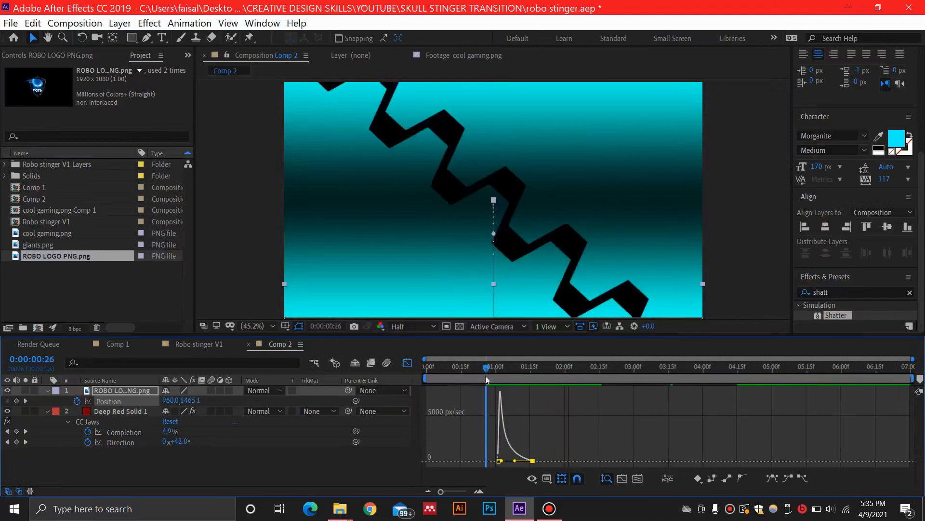
drag(486, 378, 484, 377)
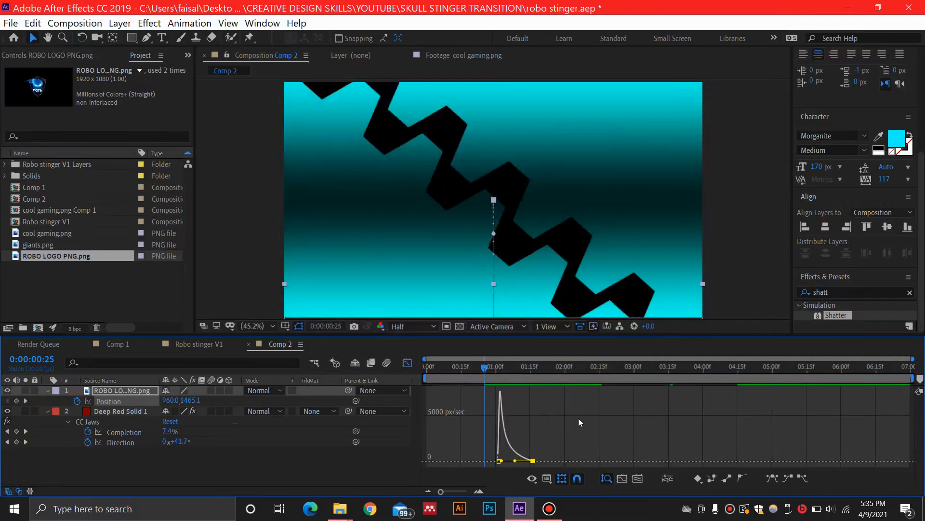
key(space)
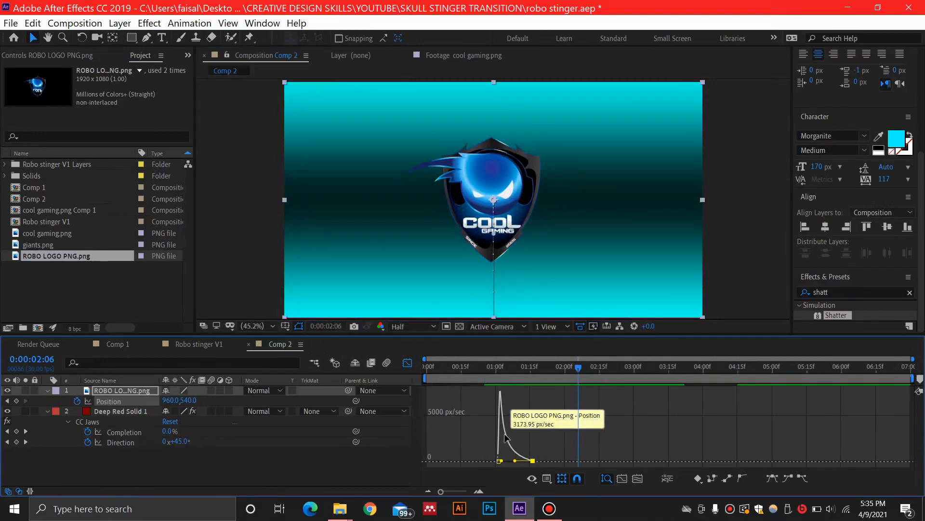
Step: Replay the logo's entrance from 0:00:00:23 and return the timeline from the speed graph to layer bars
click(500, 461)
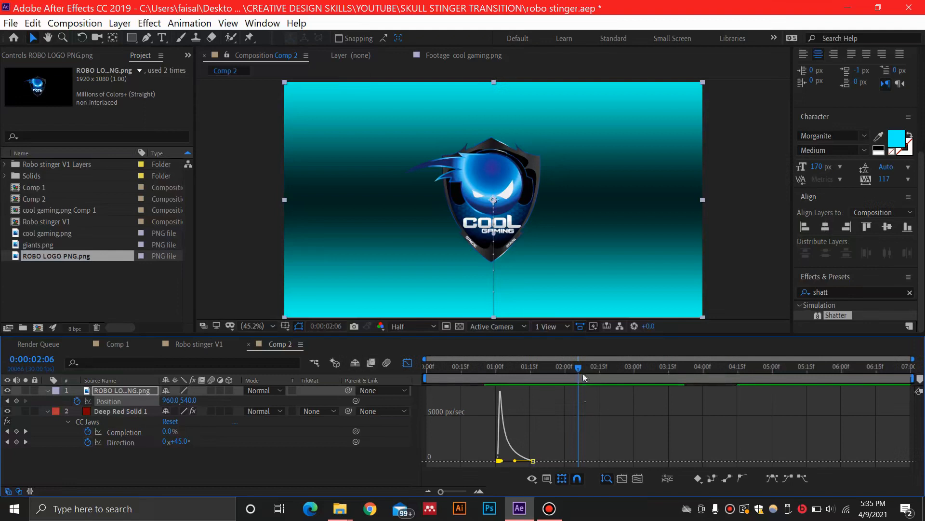
drag(583, 377, 478, 377)
key(space)
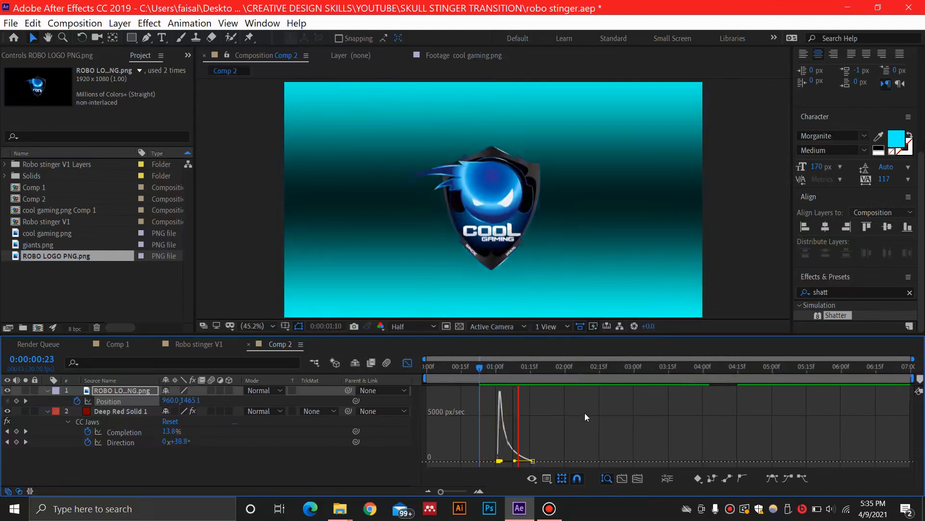
key(space)
click(411, 365)
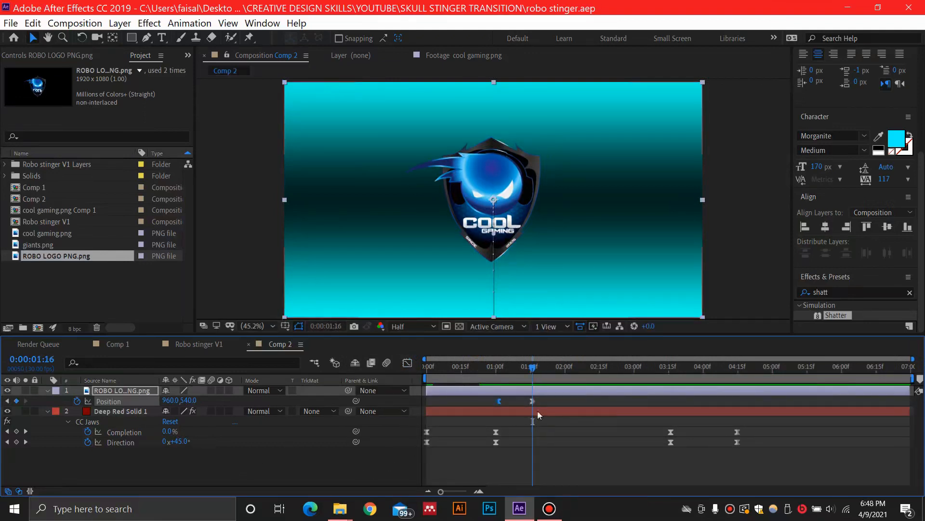
Step: Apply the Shatter effect to the logo layer with the current time at 0:00:01:17
drag(533, 369, 535, 370)
click(838, 293)
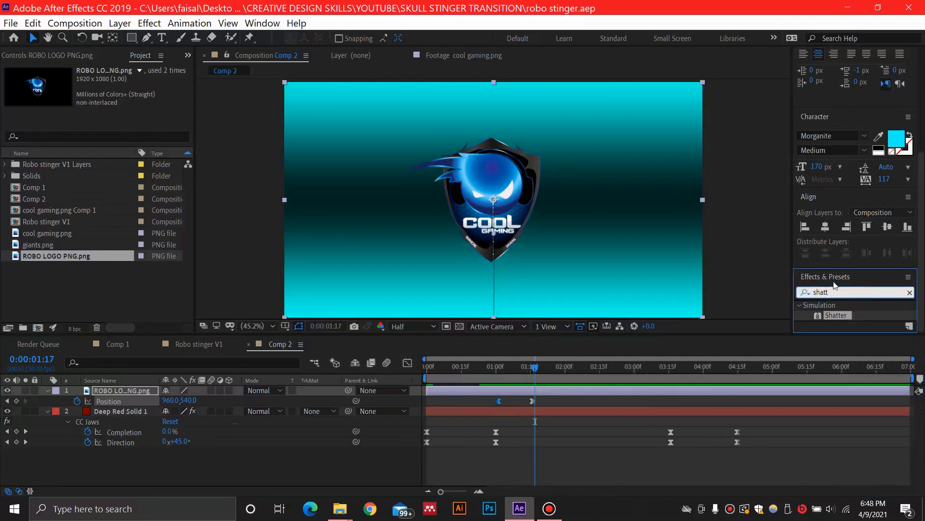
drag(839, 315, 123, 389)
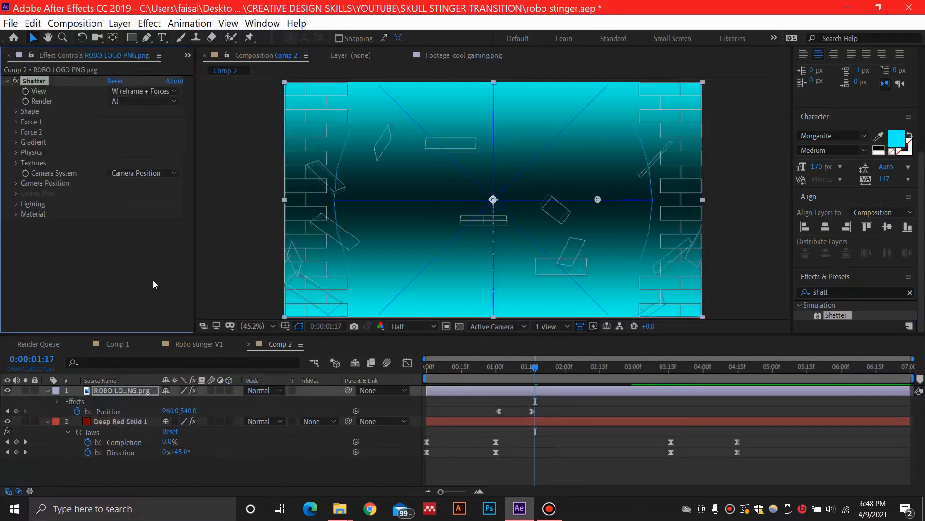
Step: Set the logo's Shatter pattern to Glass and its view to Rendered
click(17, 111)
click(150, 122)
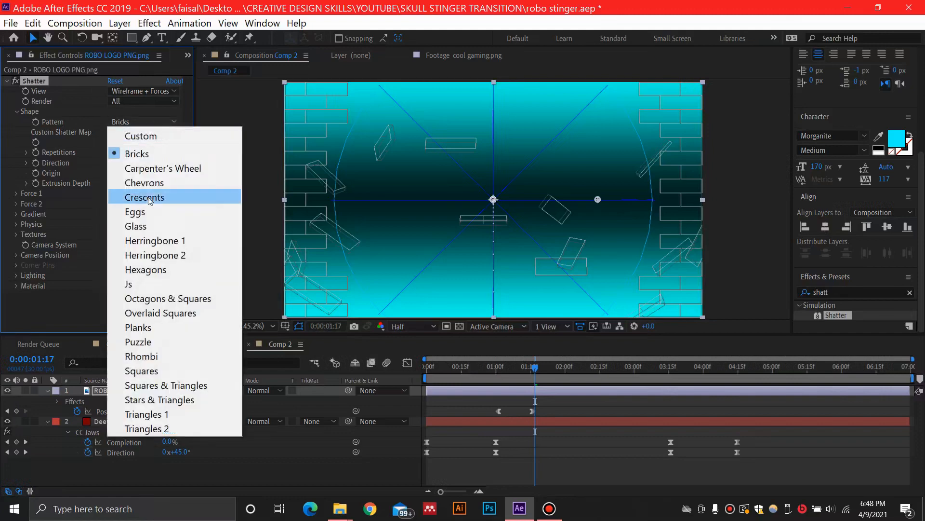
click(164, 225)
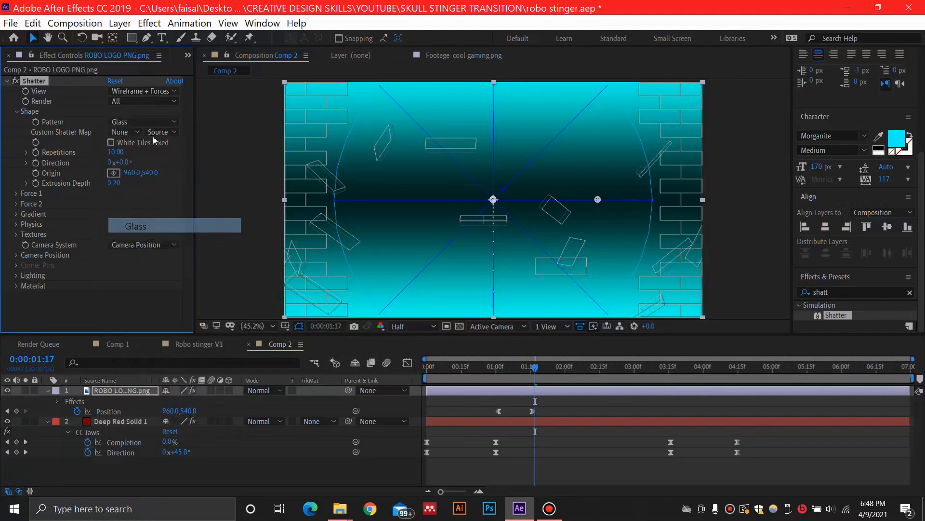
click(148, 93)
click(154, 103)
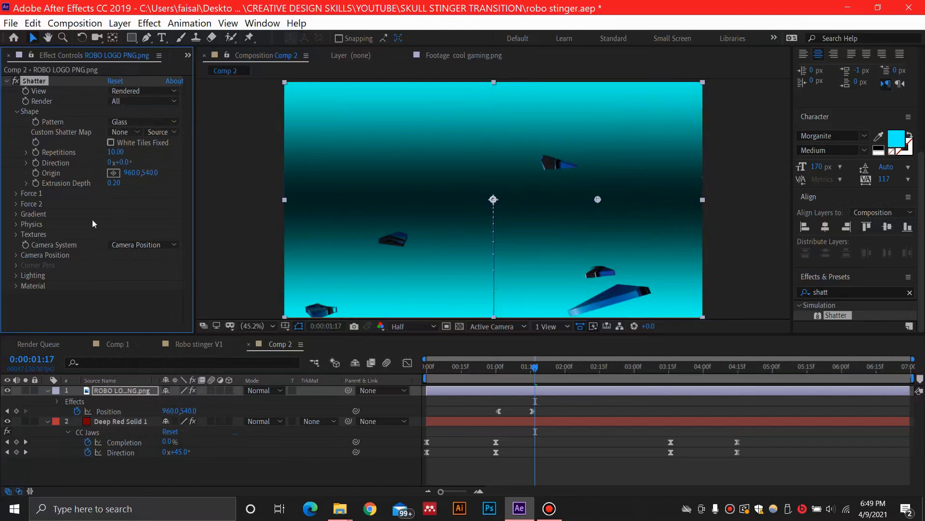
Step: Set the Shatter shape's Repetitions to 50
click(114, 153)
text(15)
key(Return)
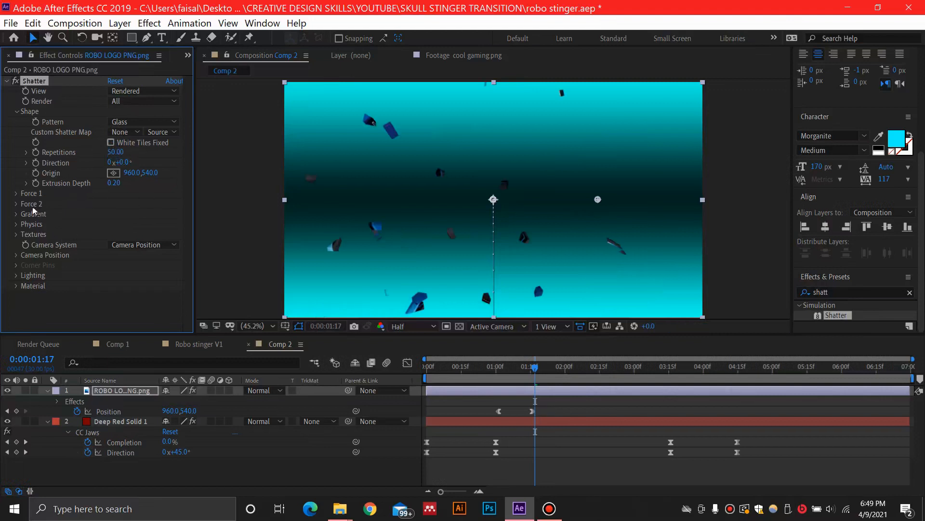
Step: Expose the Shatter effect's Force 1 settings and lower the composition's preview resolution to Third
click(16, 194)
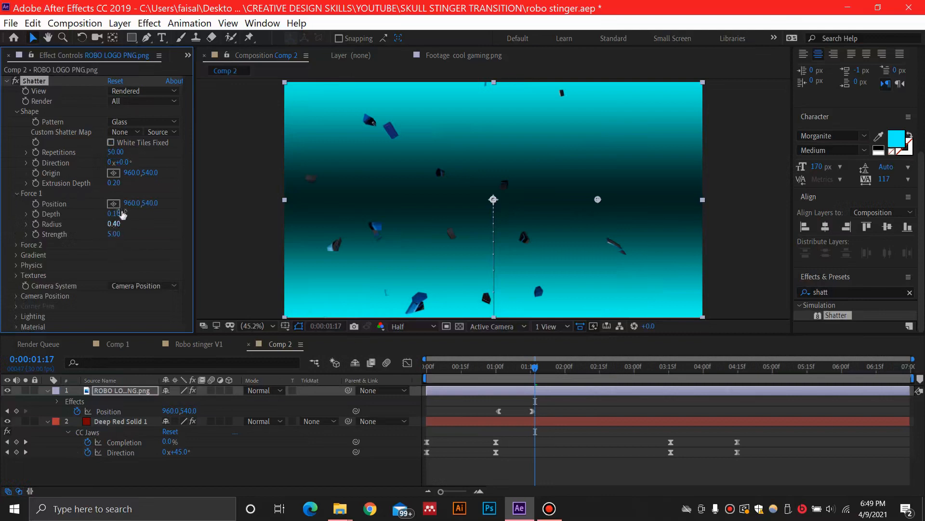
drag(535, 367, 495, 369)
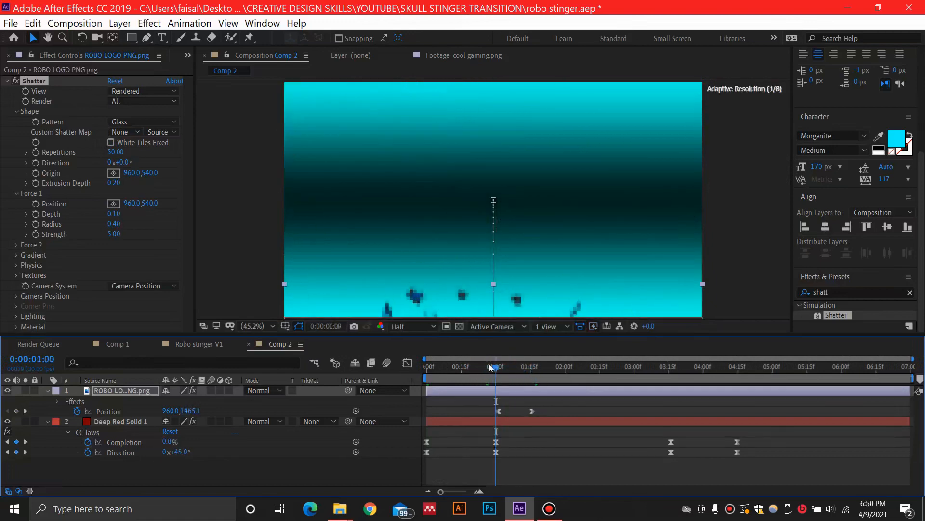
click(415, 327)
click(424, 380)
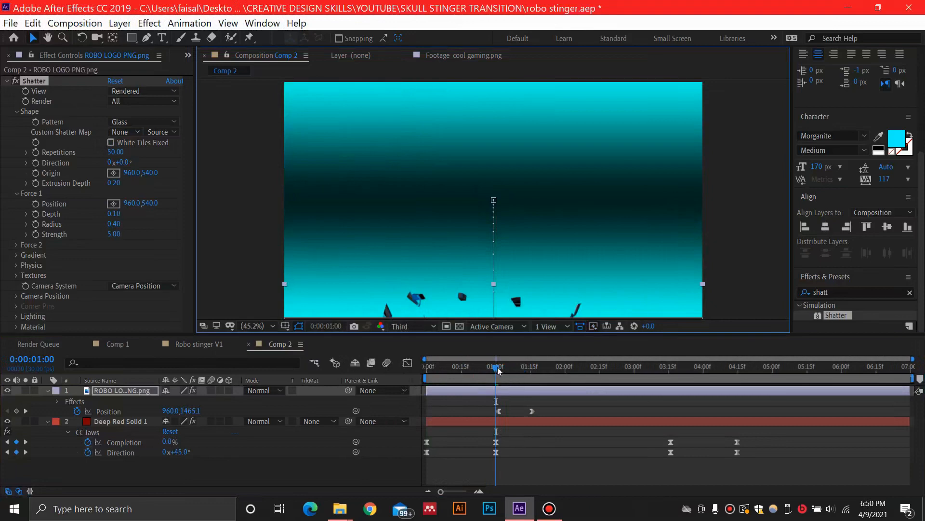
Step: Set the Force 1 Radius to 0 with the current time at 0:00:01:16
drag(498, 370, 534, 377)
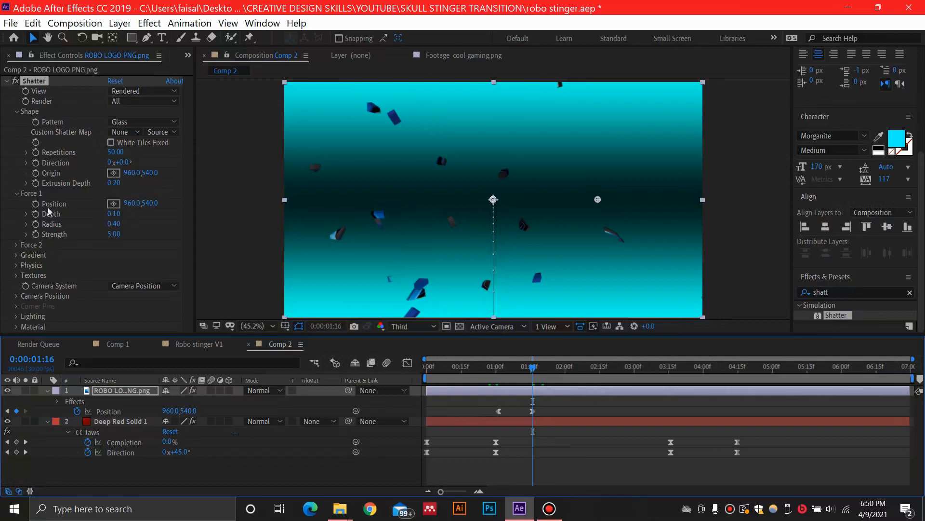
click(115, 224)
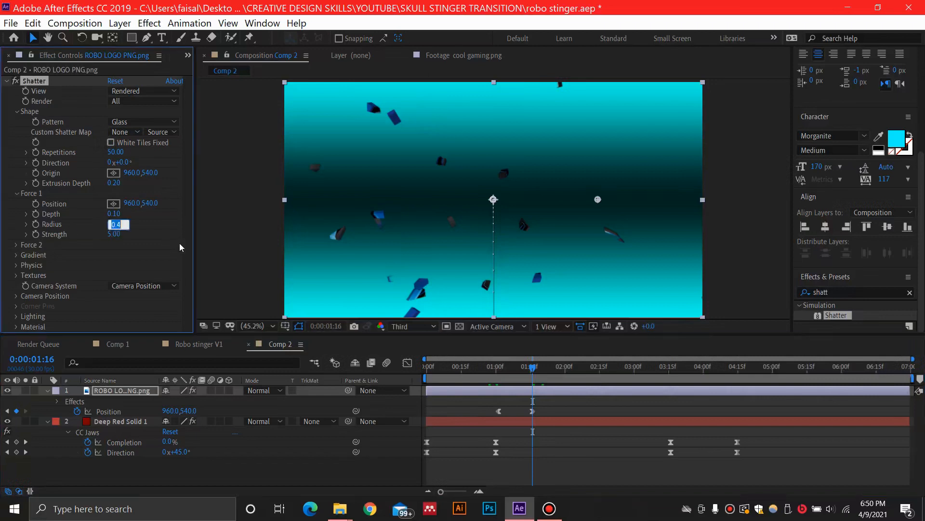
key(Return)
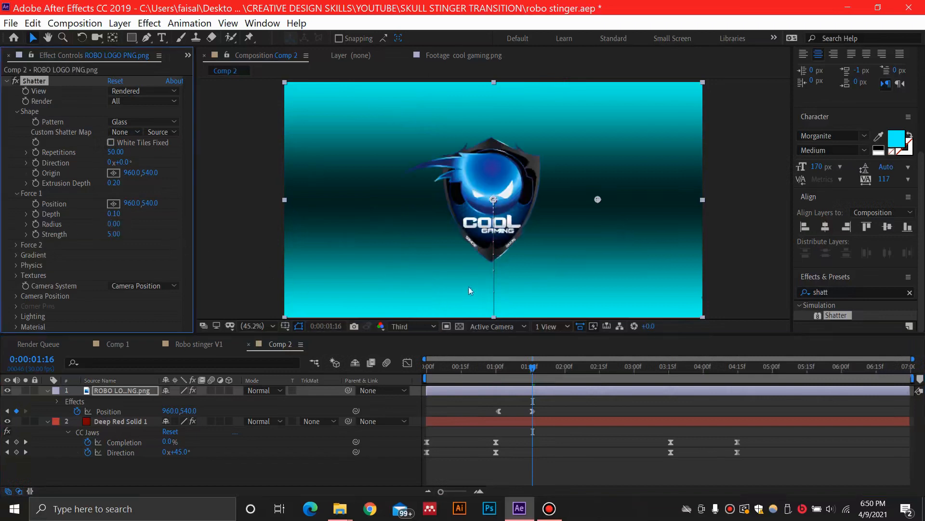
Step: Check the intact logo across the following second and add a Force 1 Radius keyframe at 0:00:01:16
drag(532, 367, 534, 368)
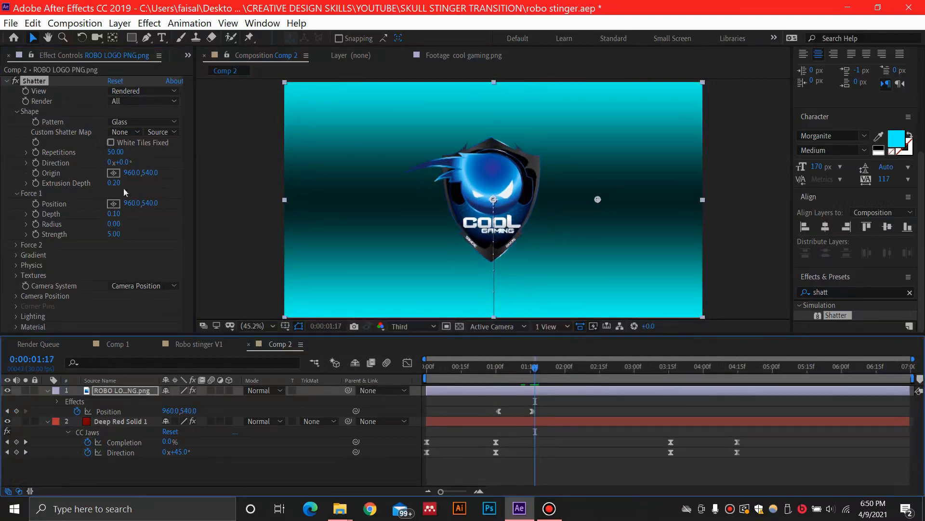
drag(535, 370, 602, 369)
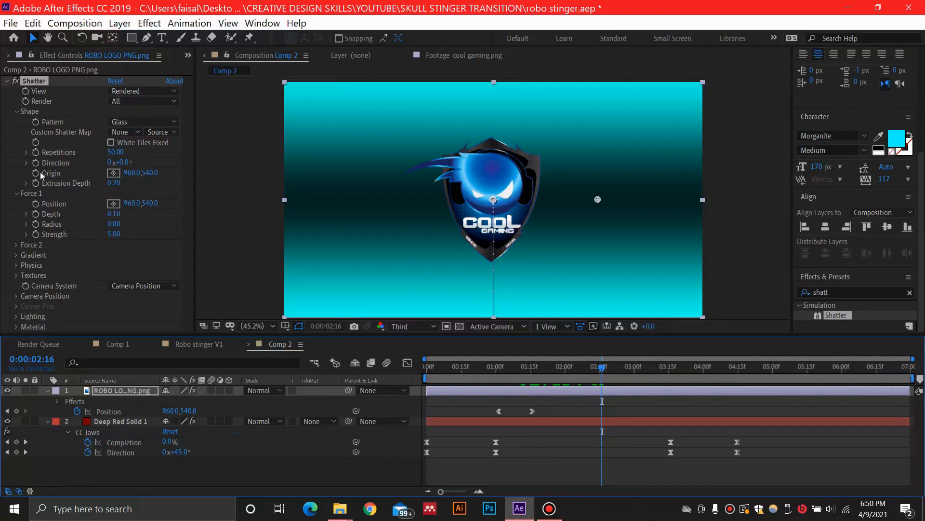
drag(576, 369, 565, 369)
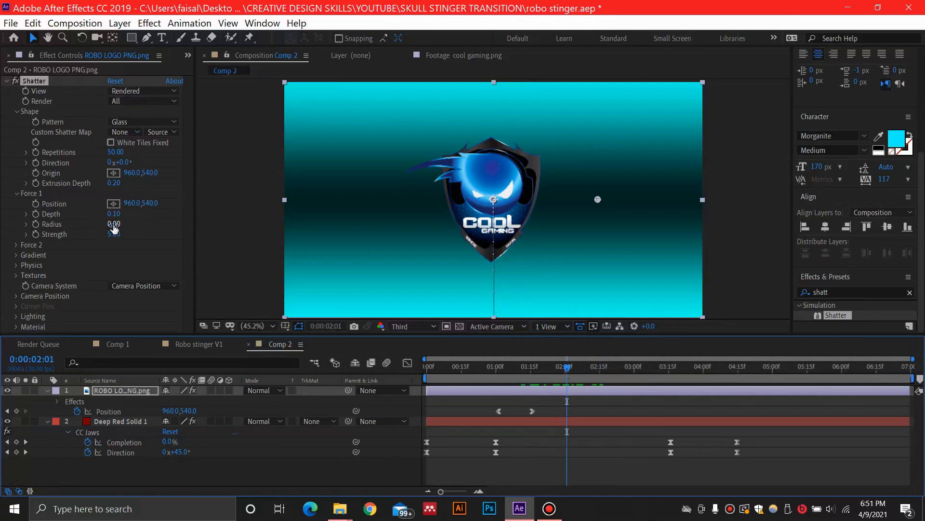
click(532, 367)
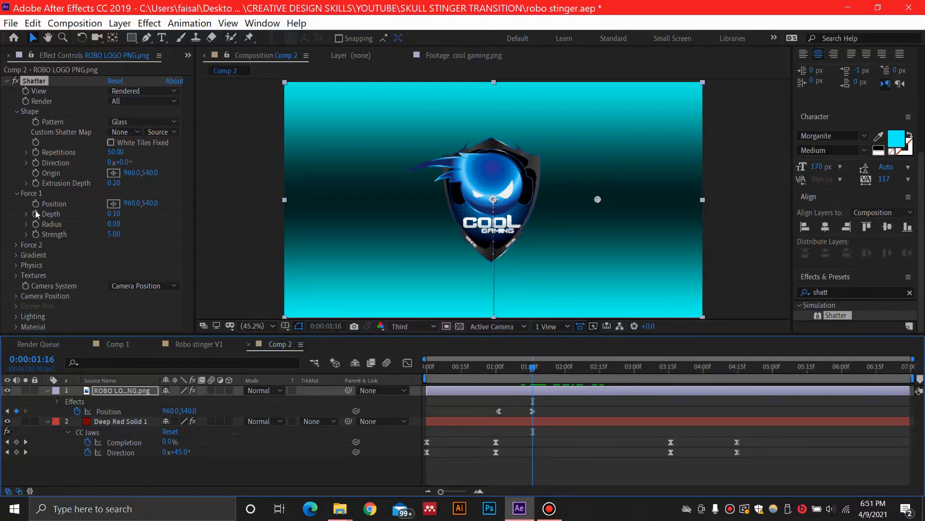
click(45, 228)
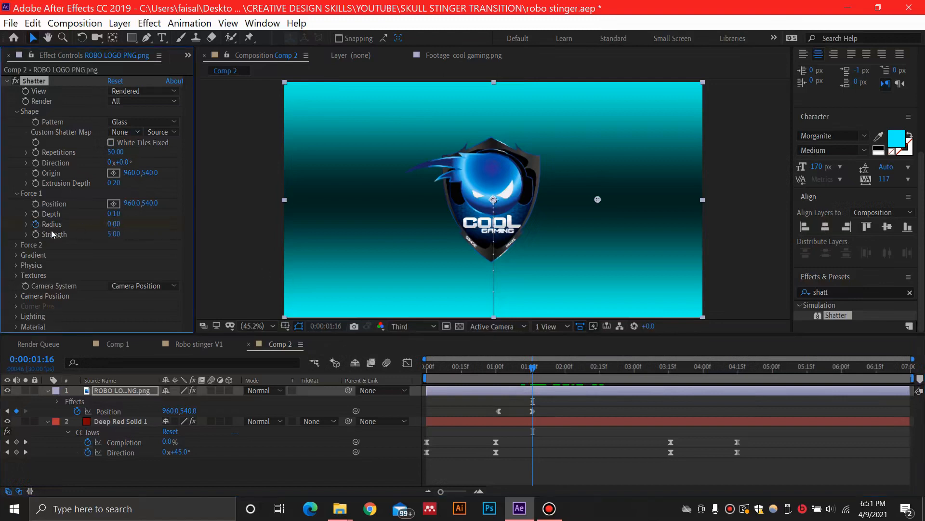
Step: Keyframe the Force 1 Radius at 0.4 at 0:00:02:01
drag(534, 375, 566, 368)
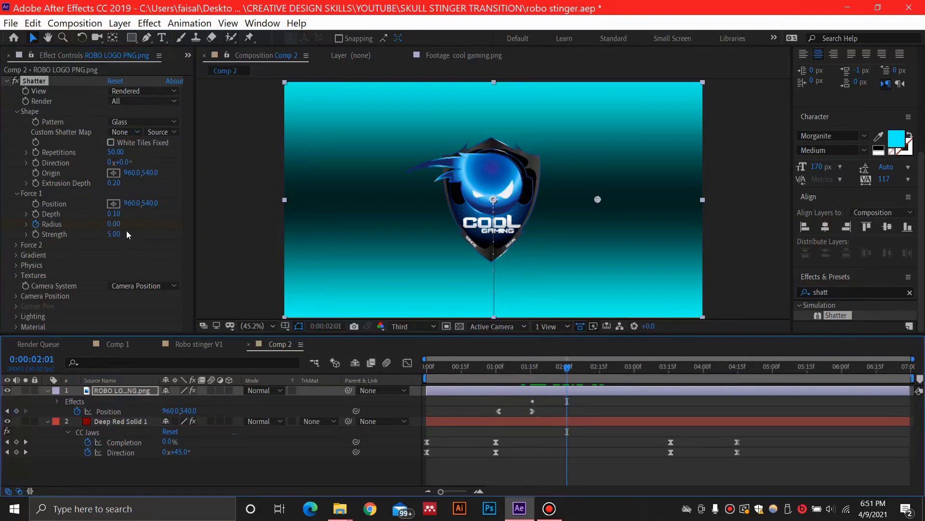
click(114, 224)
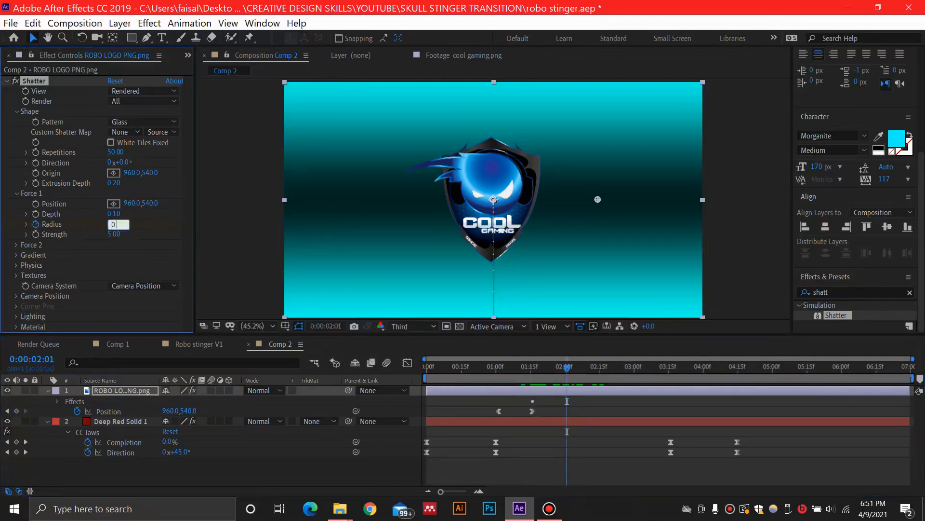
text(0.4)
key(Return)
Step: Set the Shatter Extrusion Depth to 0.05 and check the shards at 0:00:01:26
drag(568, 368, 528, 369)
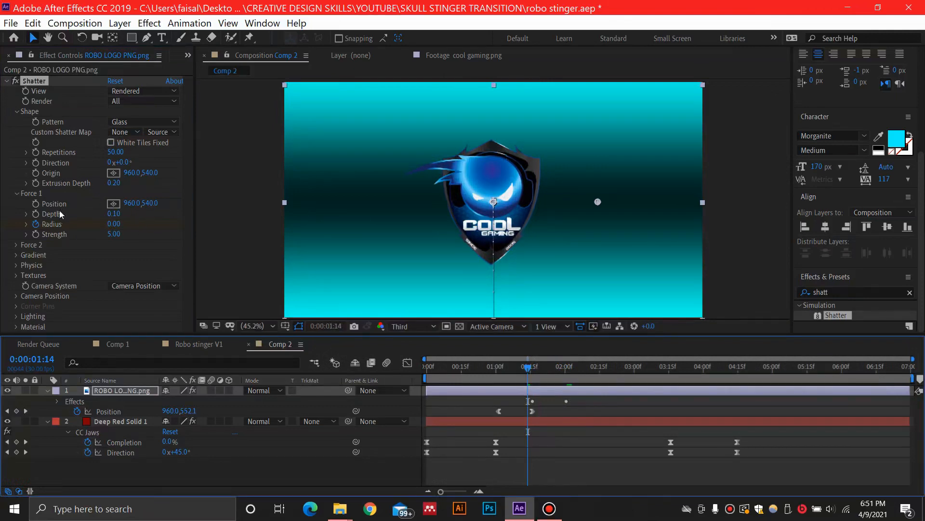
click(114, 183)
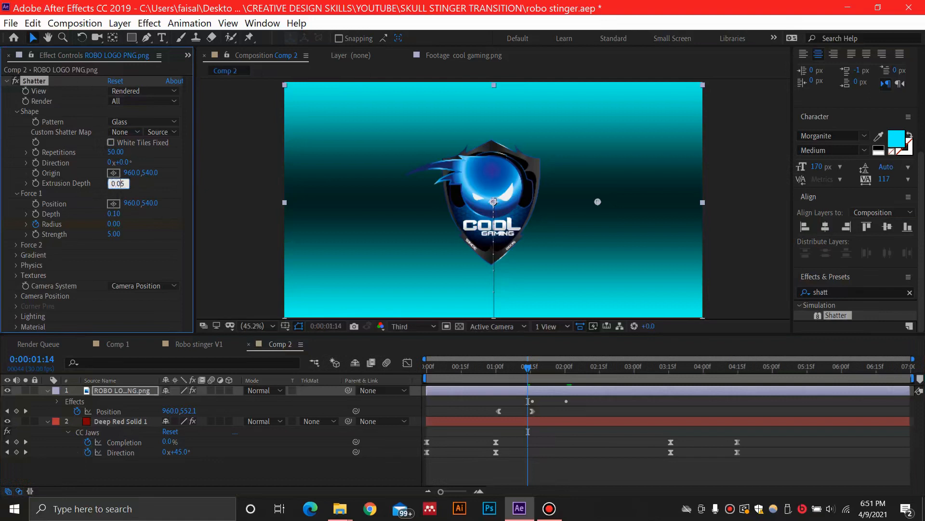
key(Return)
drag(524, 370, 557, 369)
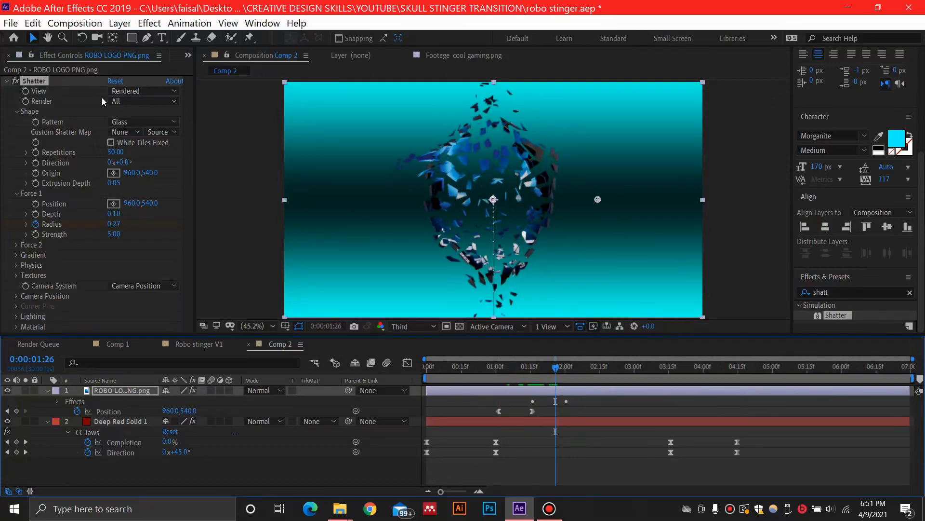
Step: Try the Bricks and Eggs patterns on the logo's Shatter effect and restore the Glass pattern
click(164, 91)
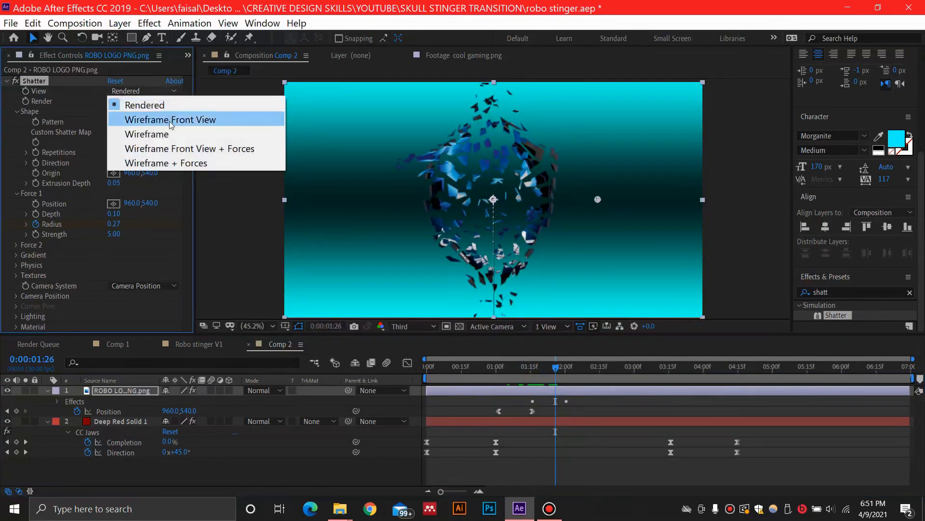
click(178, 200)
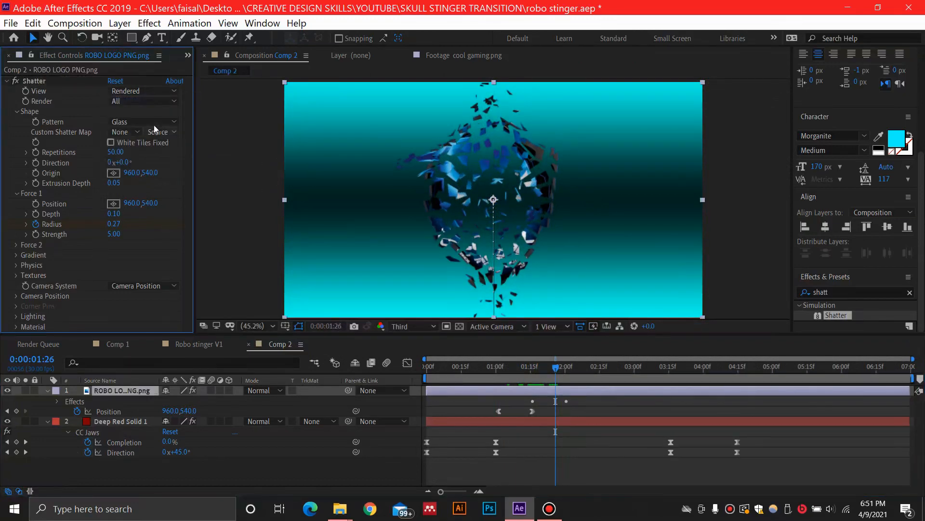
click(154, 123)
click(145, 153)
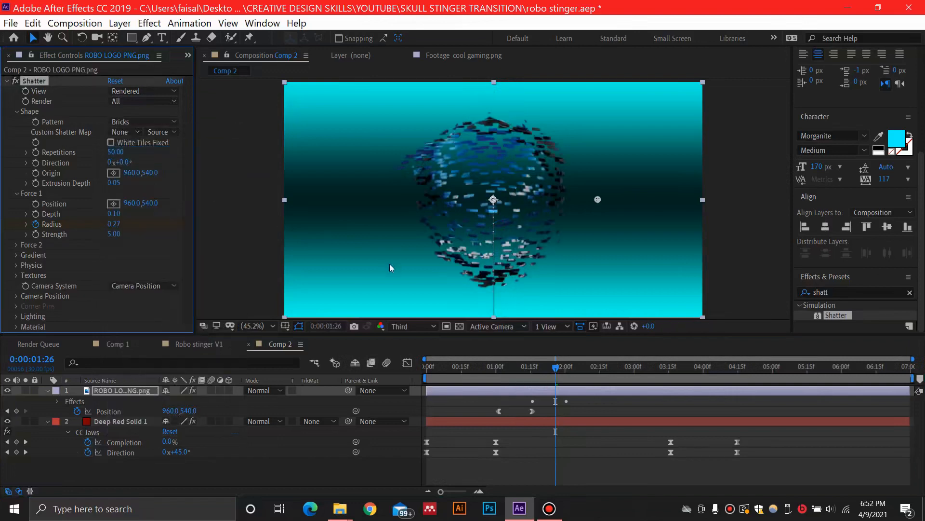
click(156, 123)
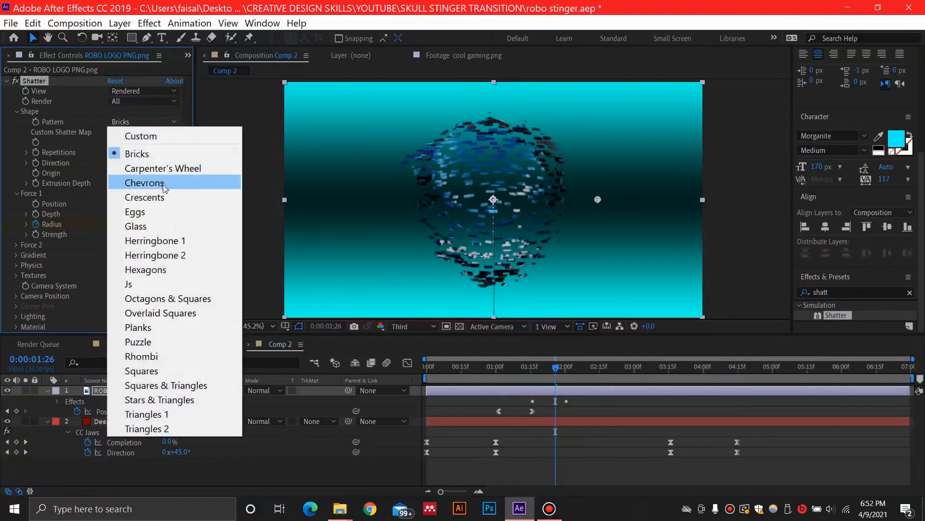
click(172, 211)
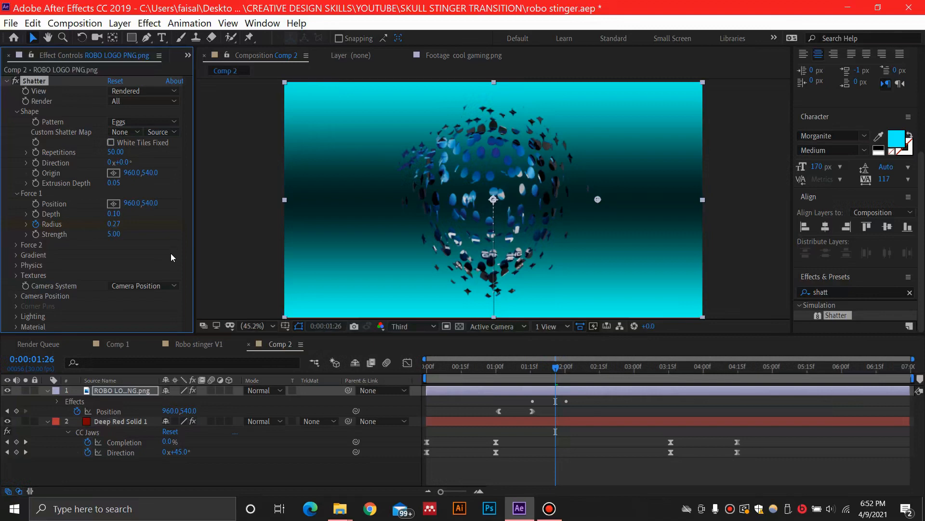
click(139, 122)
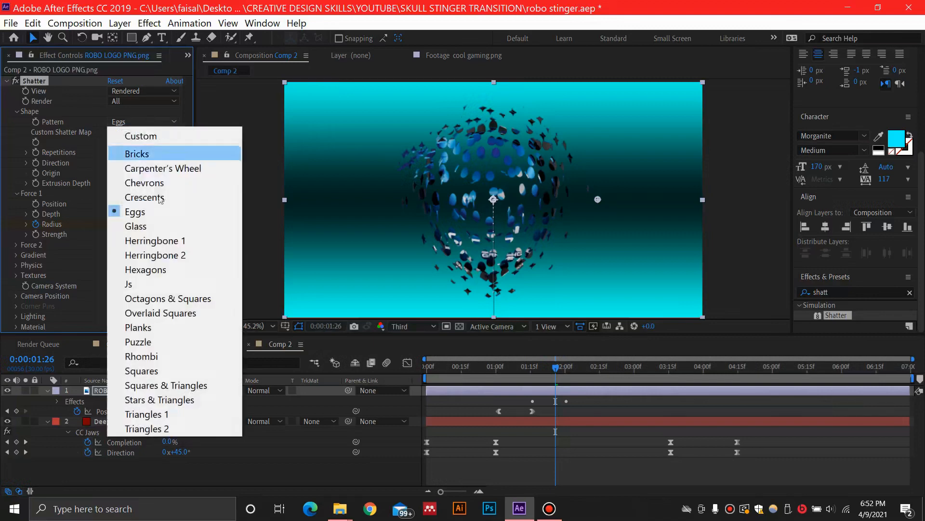
click(164, 225)
Step: Preview the logo's entrance and glass shatter from 0:00:00:27
drag(556, 369, 521, 369)
click(490, 371)
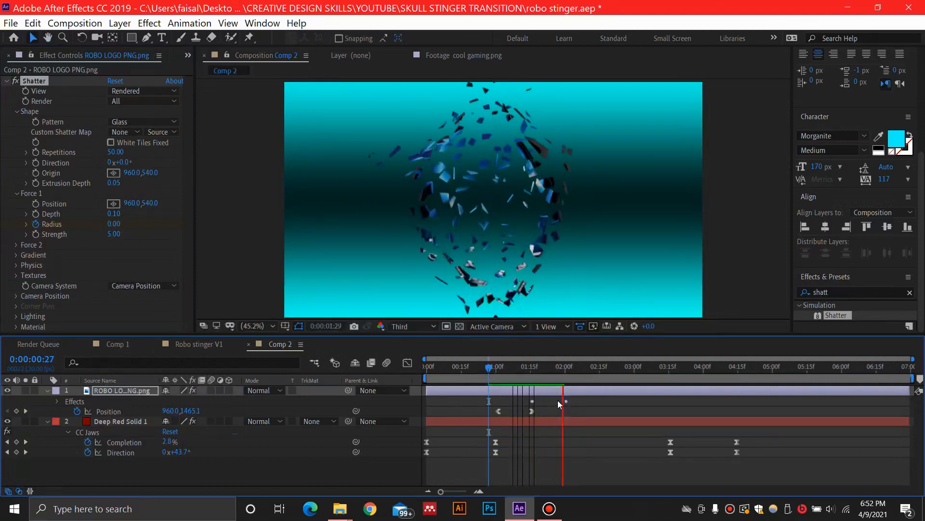
key(space)
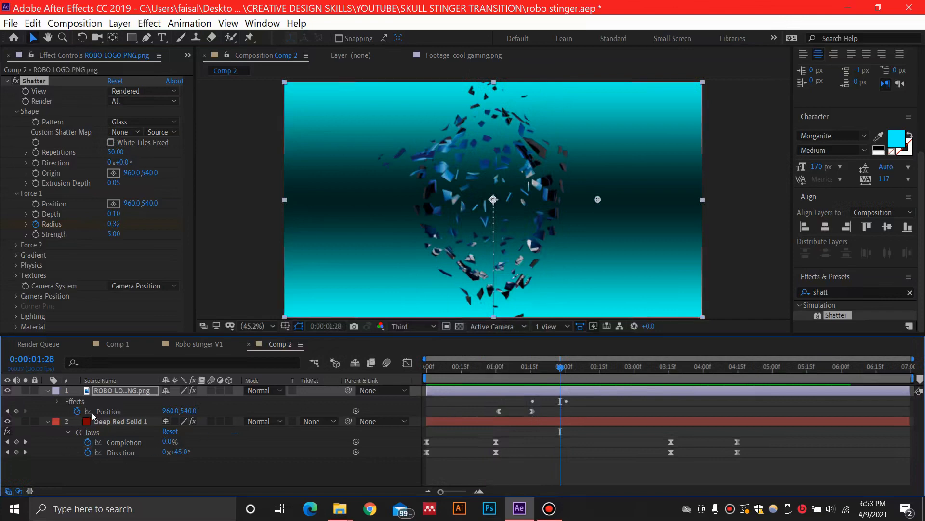
Step: Reveal the logo's keyframes, delay the second Radius keyframe to about 0:00:02:15, and preview from 0:00:00:19
click(134, 390)
key(u)
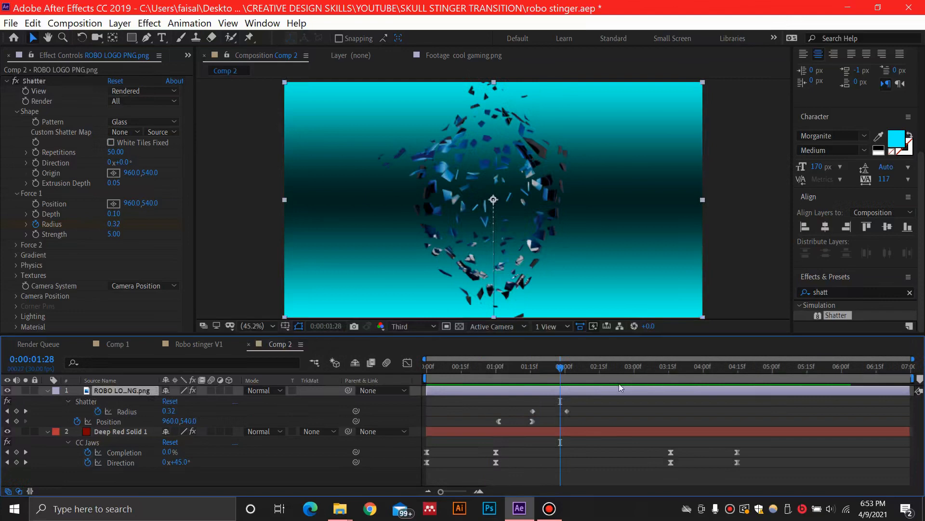
mouse_move(593, 406)
mouse_down()
mouse_move(538, 416)
mouse_move(599, 410)
mouse_up()
drag(560, 372, 470, 374)
key(space)
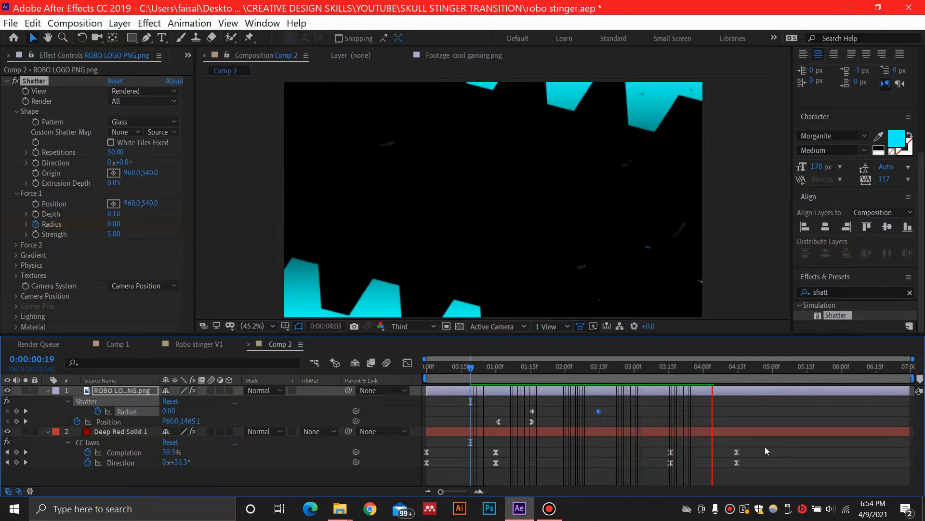
Step: Move the last two pairs of CC Jaws Completion and Direction keyframes earlier, to about 0:00:03:01 and 0:00:04:00, and preview from the start
key(space)
drag(688, 469, 656, 473)
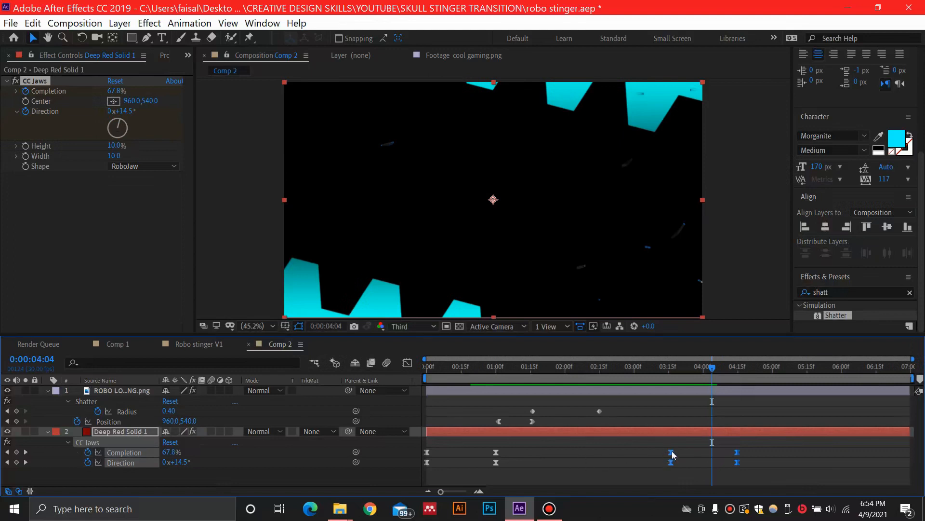
drag(673, 455, 638, 454)
click(698, 369)
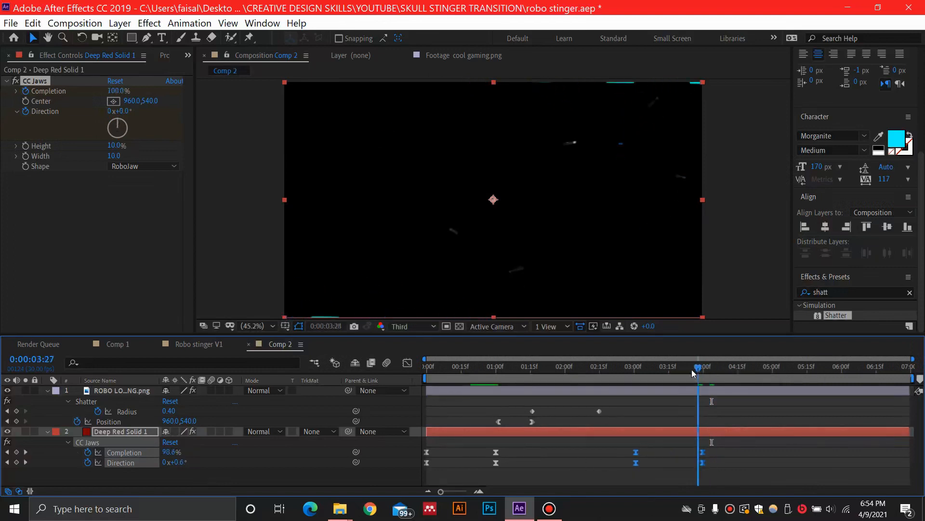
drag(716, 371, 427, 395)
key(space)
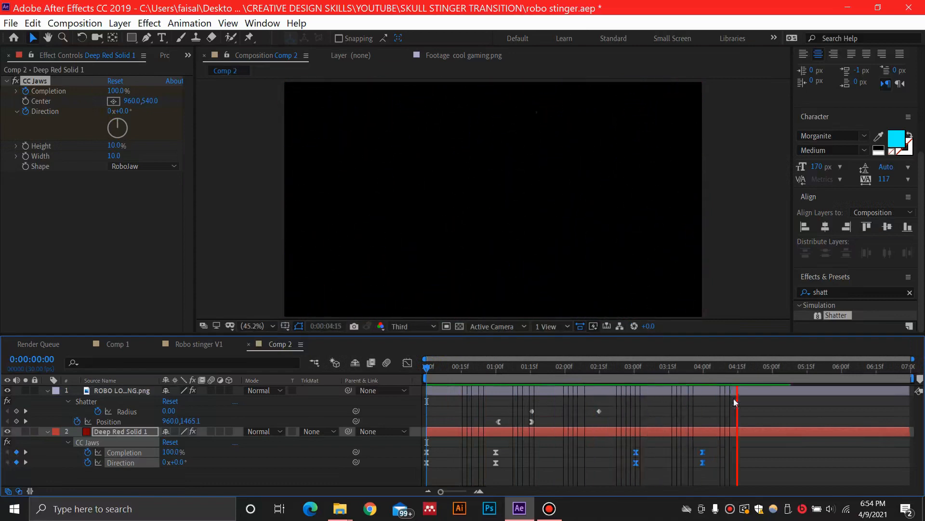
key(space)
Step: Apply Easy Ease to both Shatter Radius keyframes on the logo layer and preview the animation from the start
drag(722, 369, 537, 376)
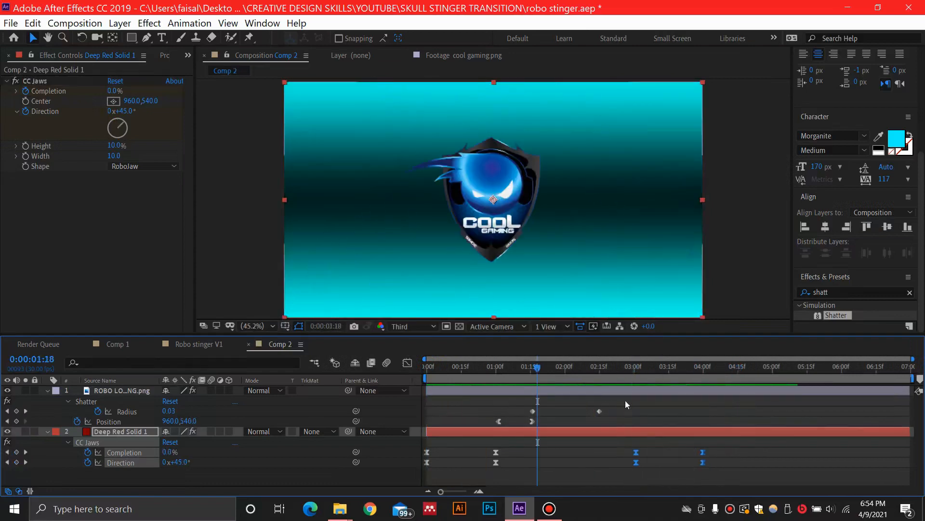
drag(626, 400, 523, 418)
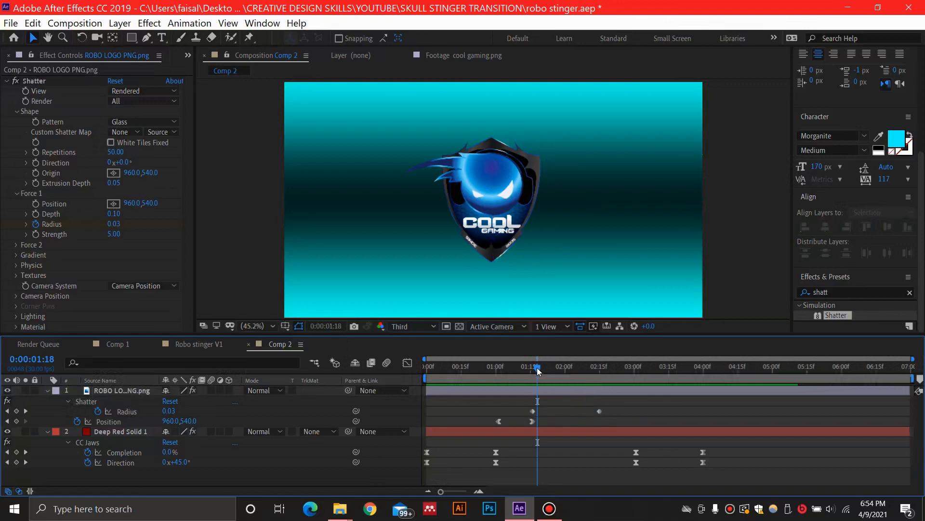
drag(538, 370, 516, 370)
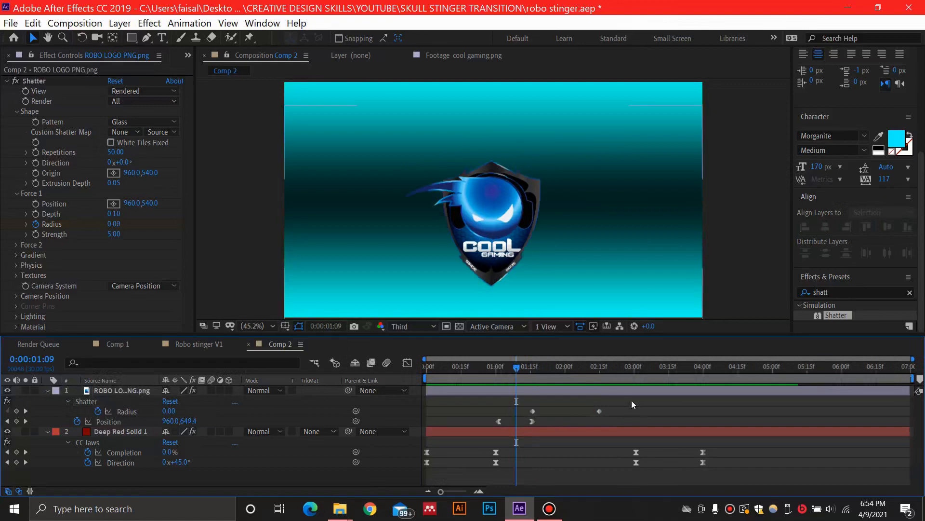
drag(631, 400, 530, 418)
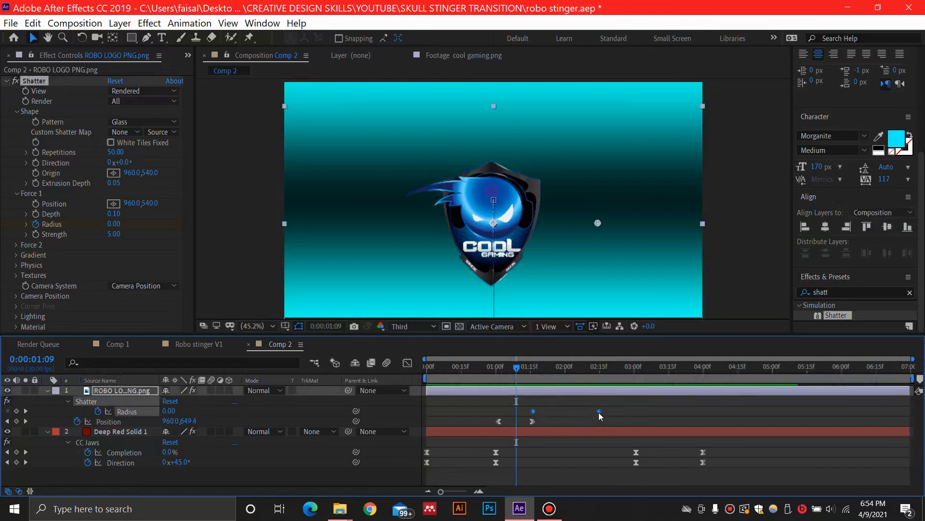
right_click(598, 412)
mouse_move(675, 404)
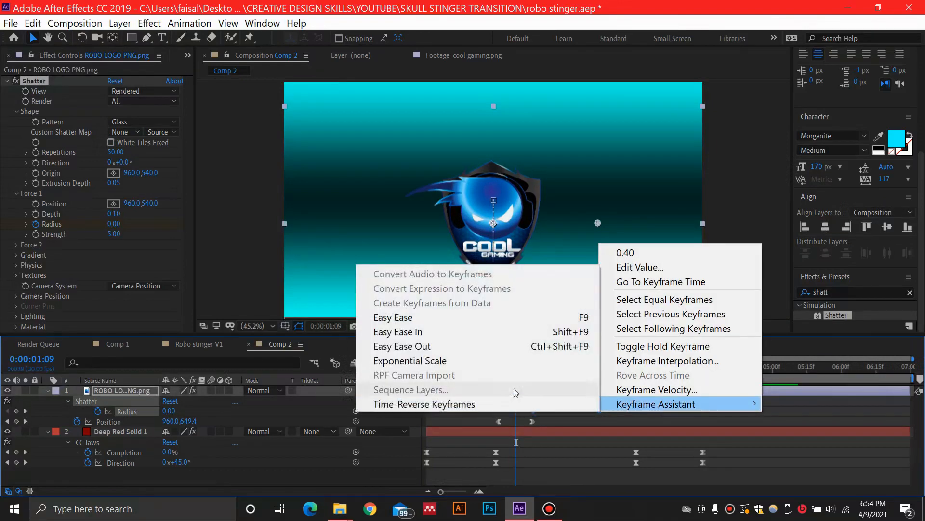
click(507, 319)
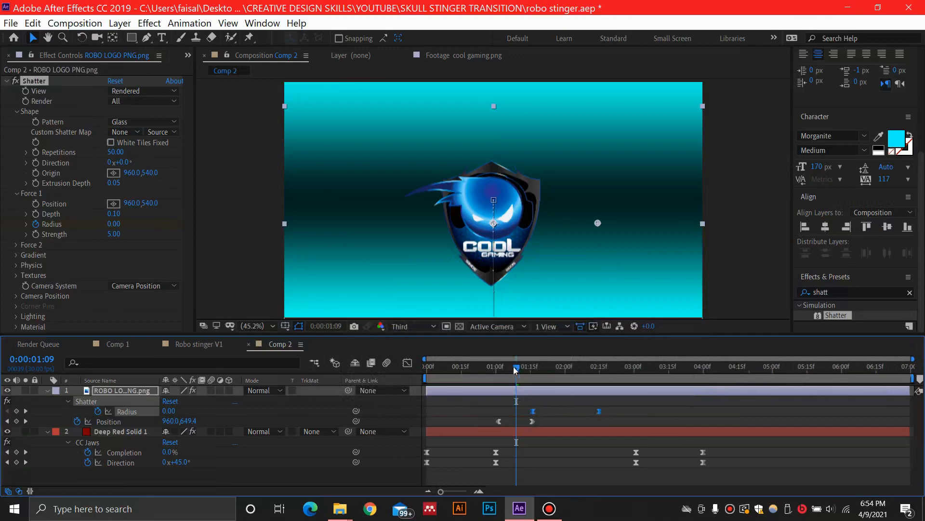
key(space)
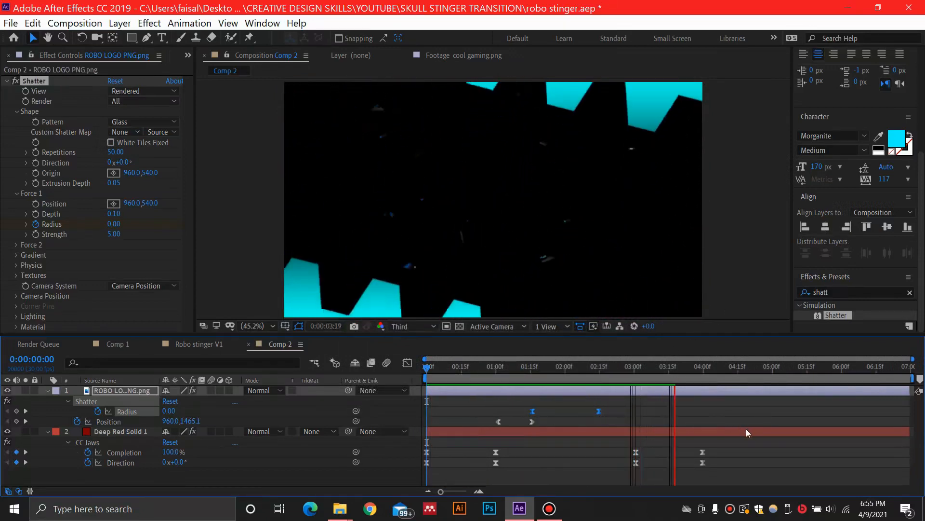
key(space)
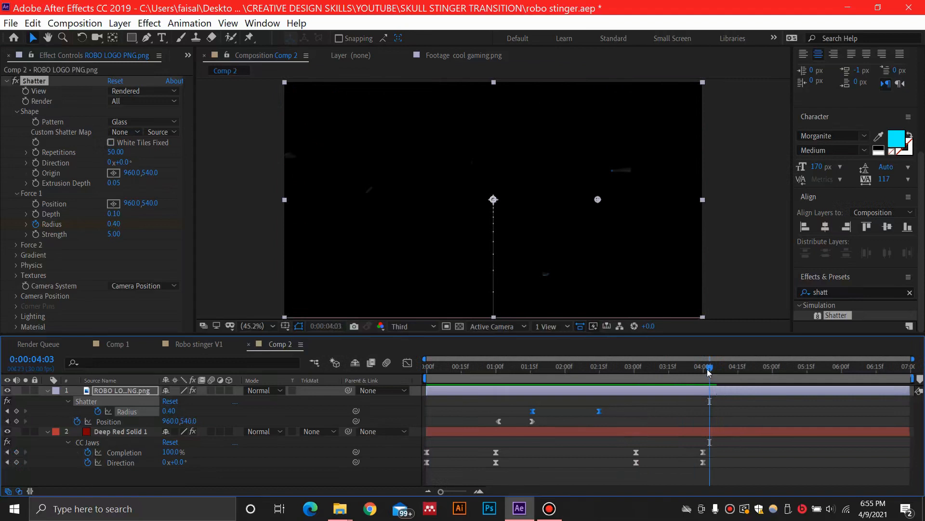
Step: End the work area at 0:00:04:02, preview it, and check the logo's shatter between 0:00:02:15 and 0:00:01:22
mouse_move(707, 370)
mouse_down()
mouse_move(718, 370)
mouse_move(707, 373)
mouse_up()
key(n)
key(space)
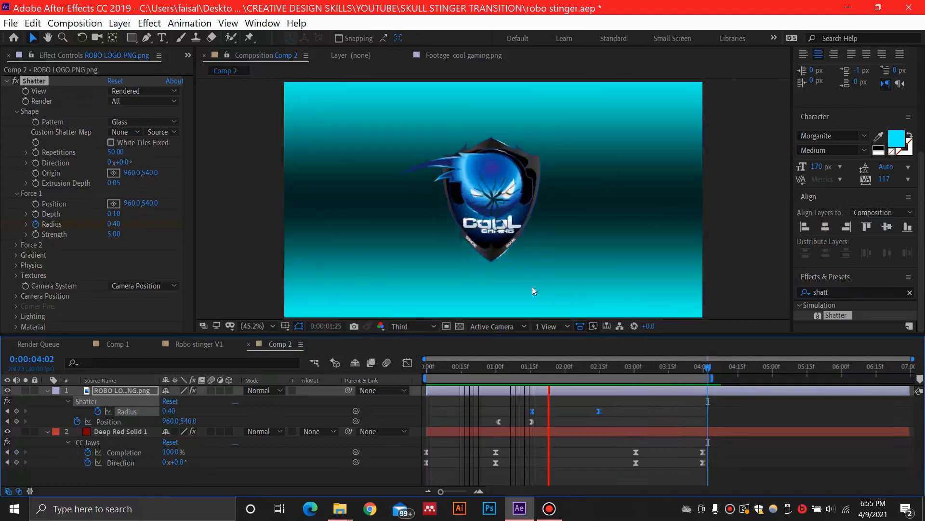
click(602, 367)
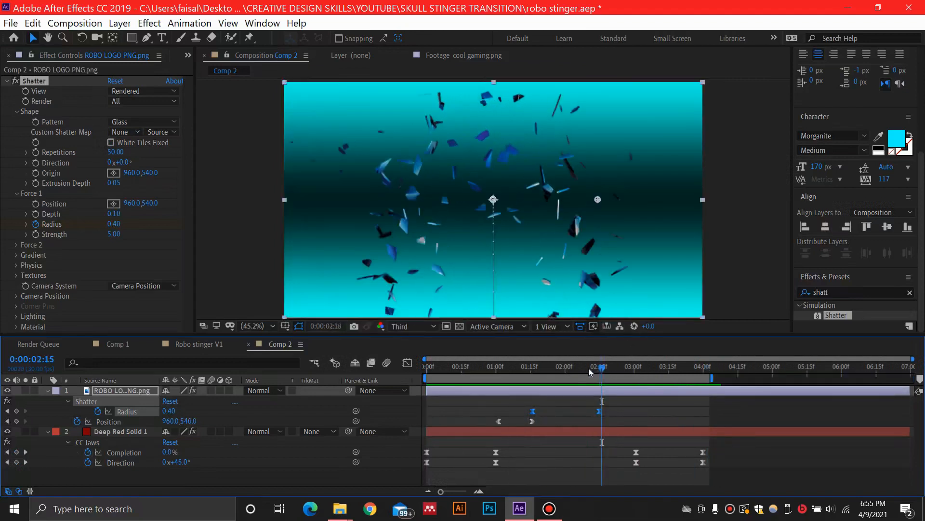
drag(589, 369, 545, 367)
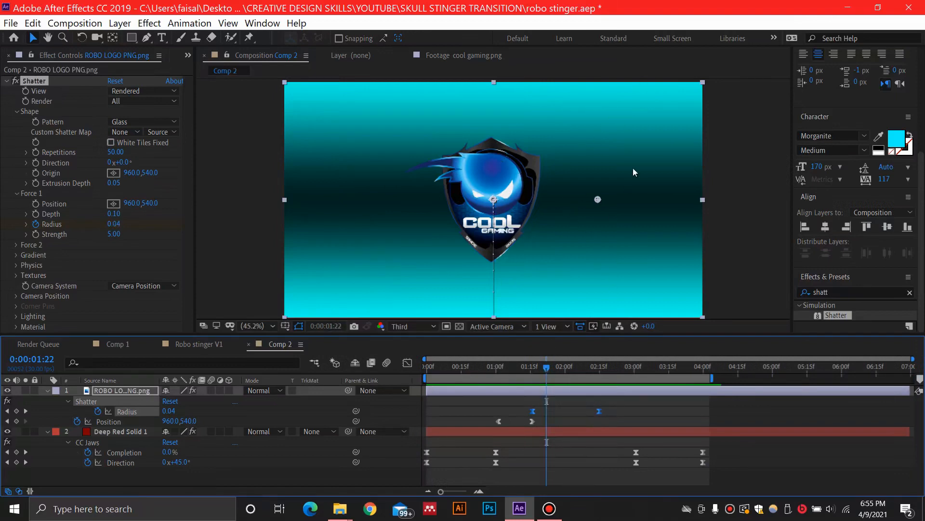
Step: Turn on the transparency grid and preview the transition from 0:00:00:00
key(Home)
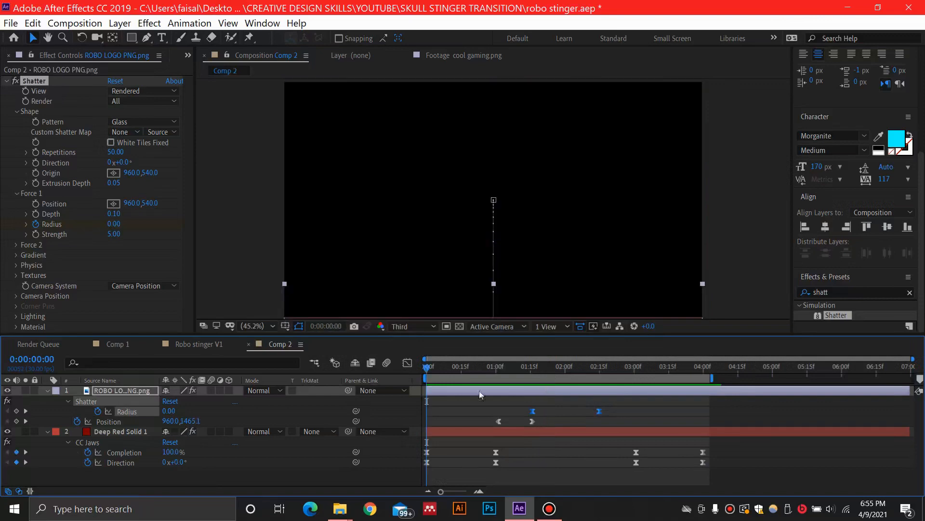
click(459, 327)
key(space)
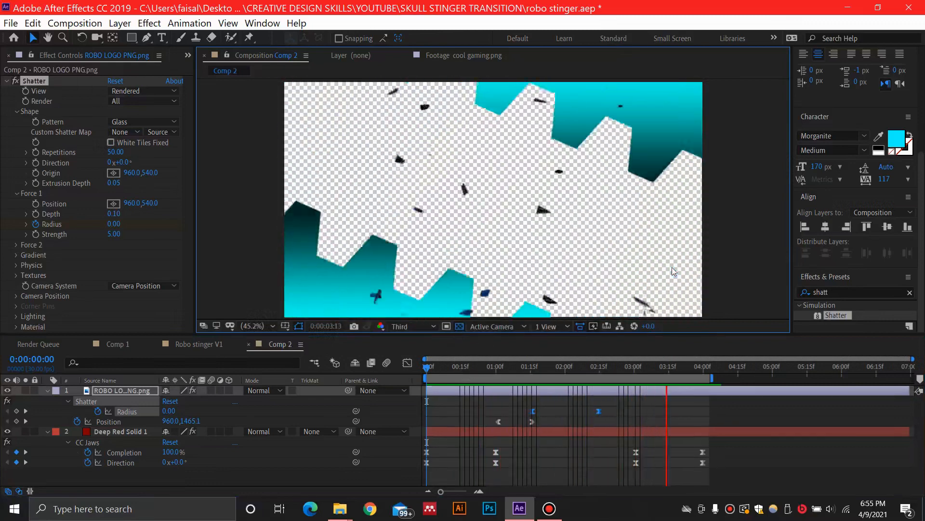
key(space)
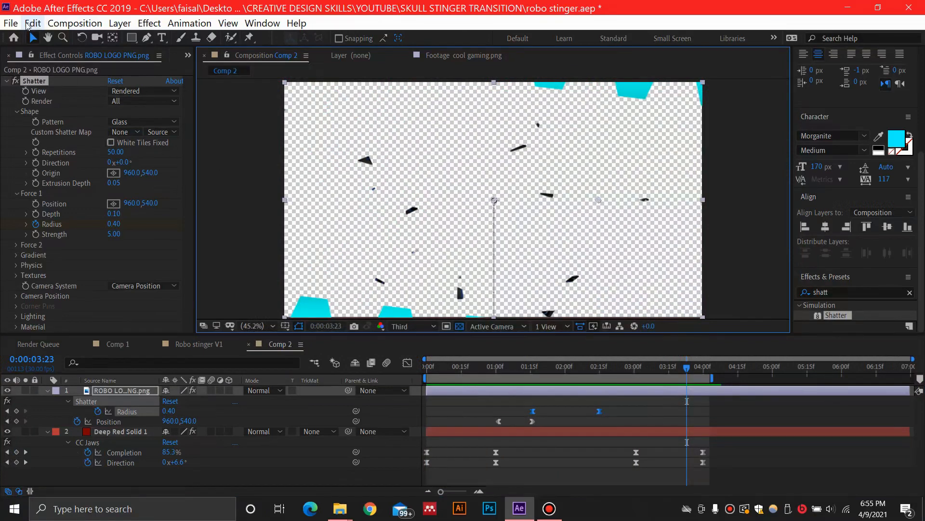
Step: Add Comp 2 to the render queue
click(7, 24)
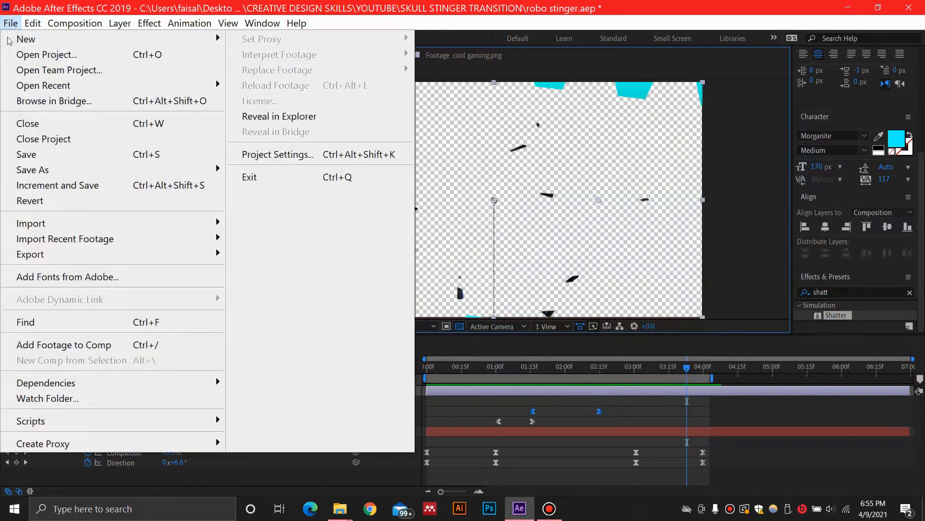
mouse_move(161, 254)
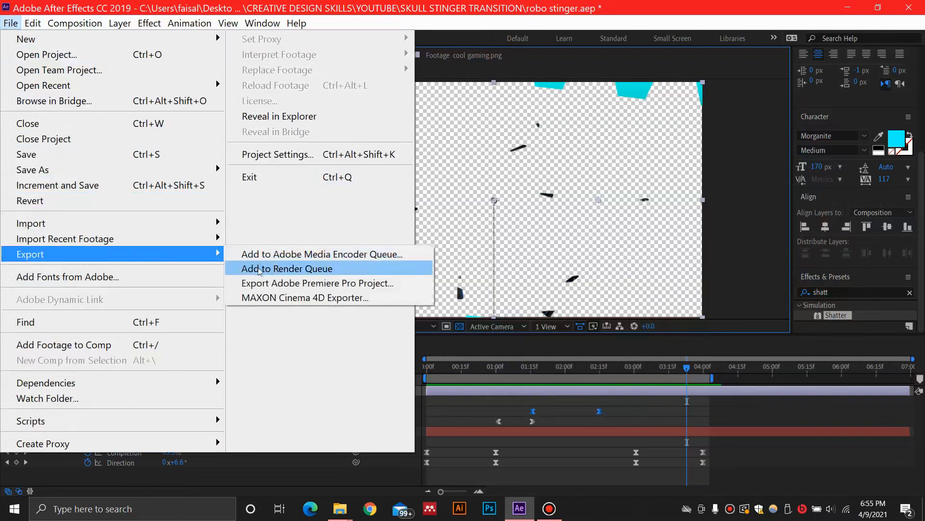
click(260, 269)
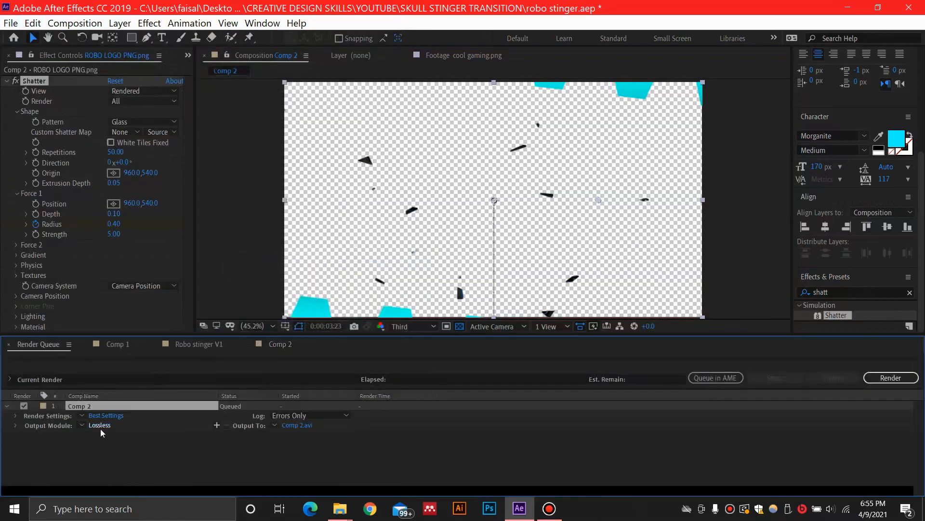
Step: Set Comp 2's output module to QuickTime format with RGB + Alpha channels
click(100, 425)
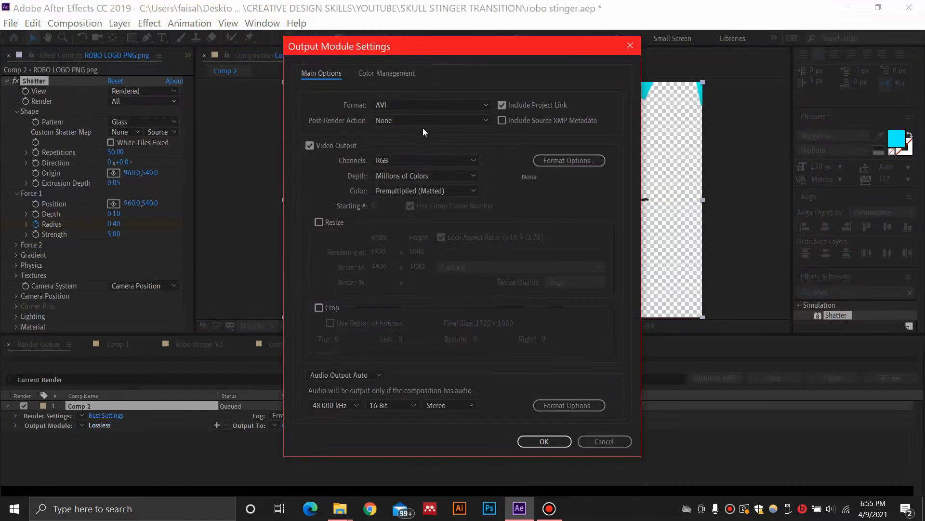
click(424, 105)
click(440, 240)
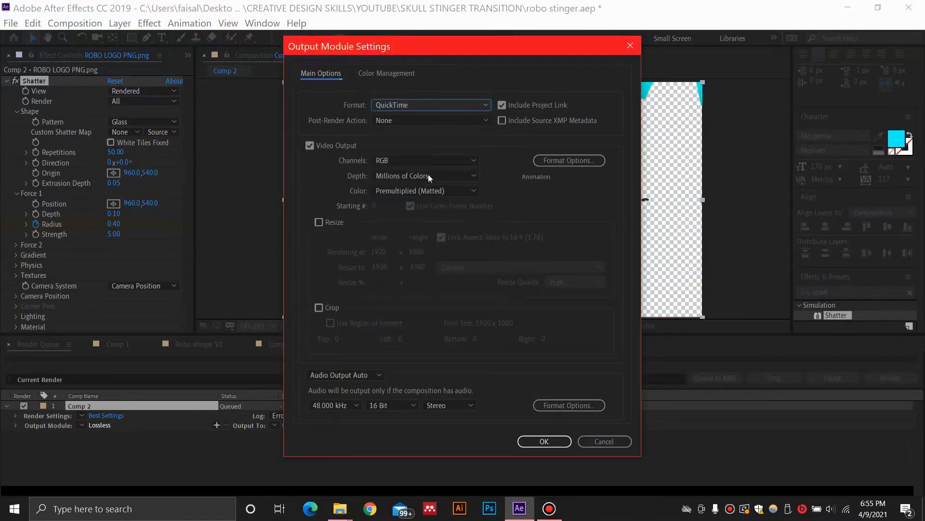
click(435, 163)
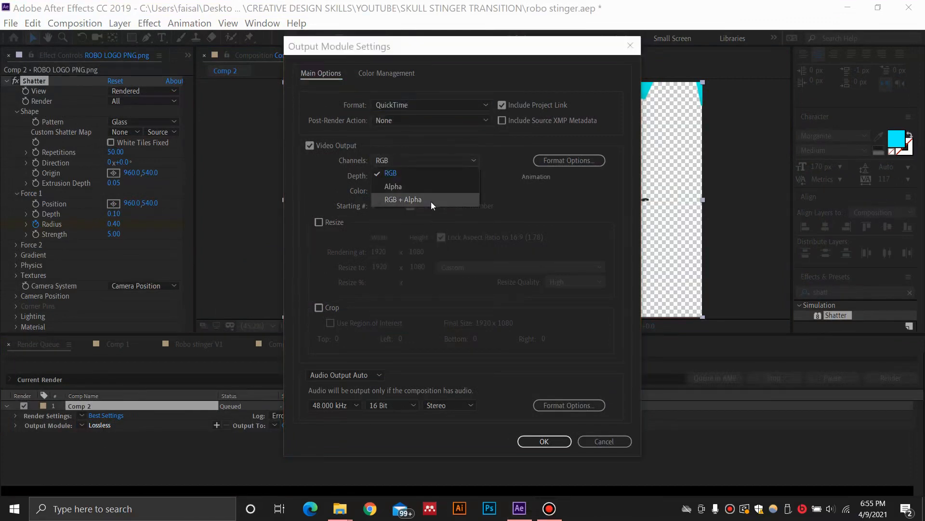
click(431, 201)
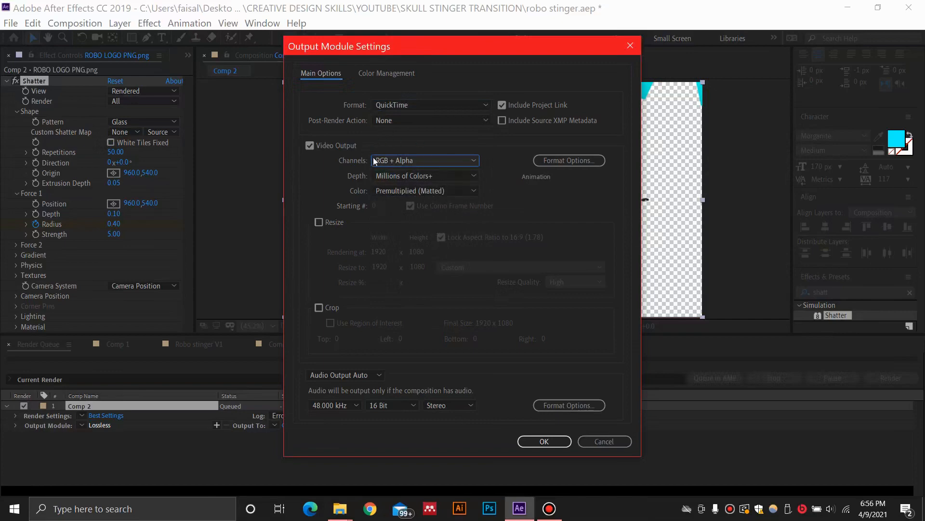
click(544, 442)
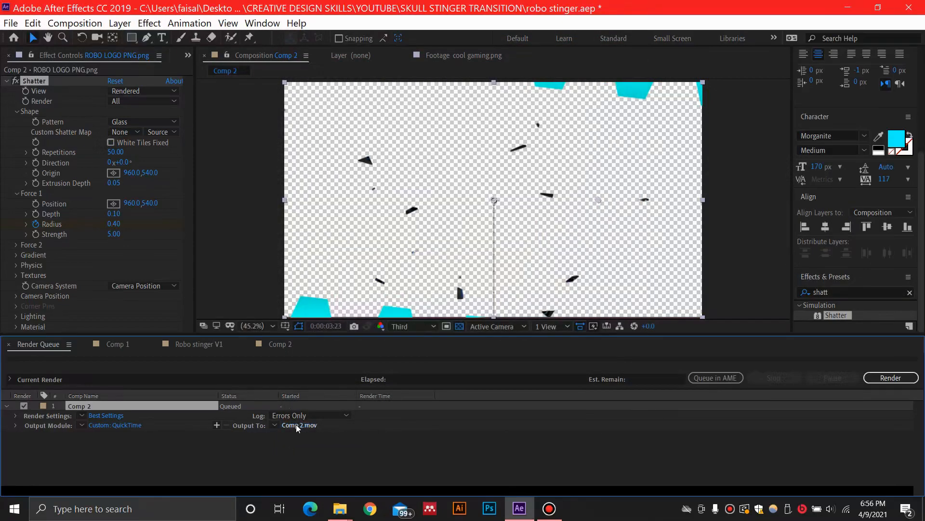
Step: Look at the render's output destination without changing it, and preview Comp 2 from the start
click(299, 425)
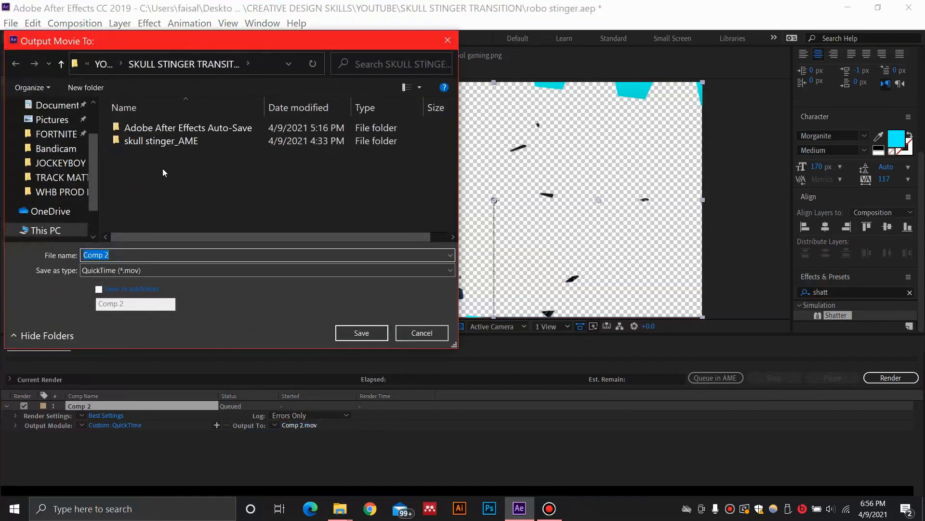
click(448, 42)
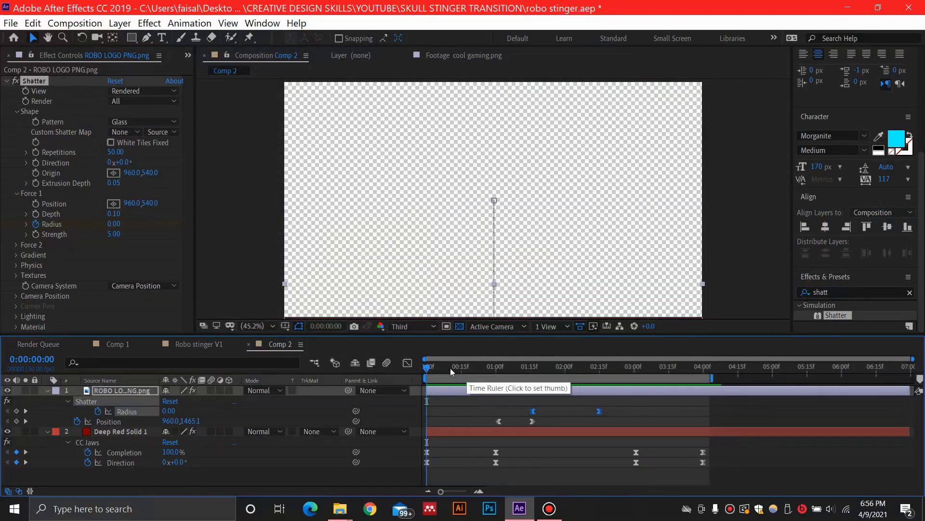
key(space)
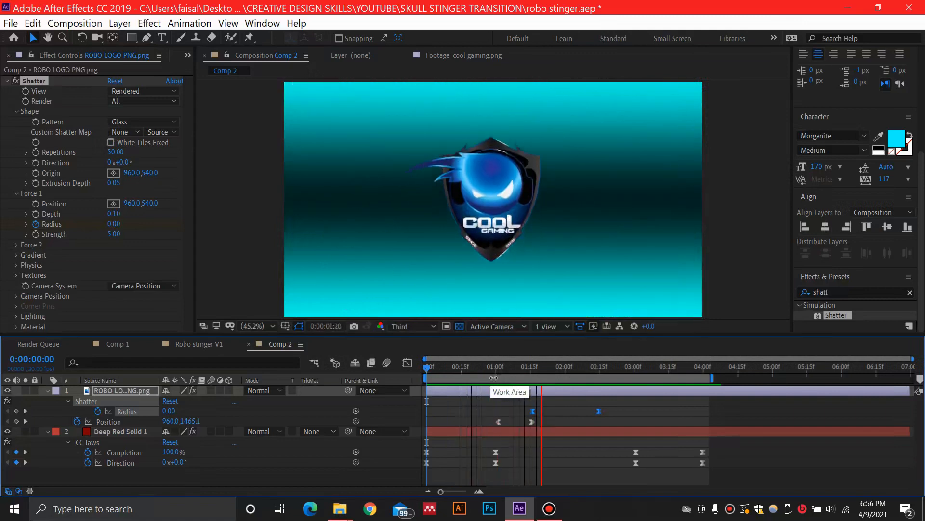